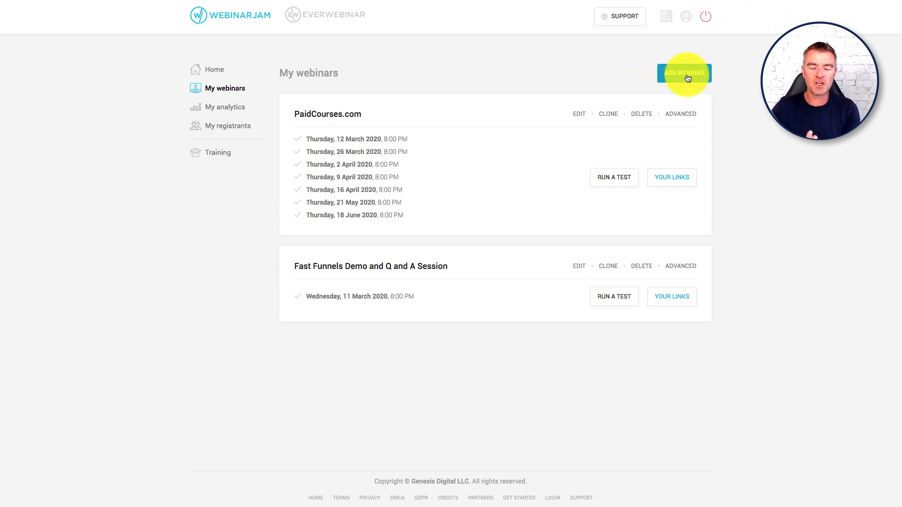
Open the PaidCourses.com webinar for editing with Full configuration and the Schedule for later option
click(578, 115)
click(523, 225)
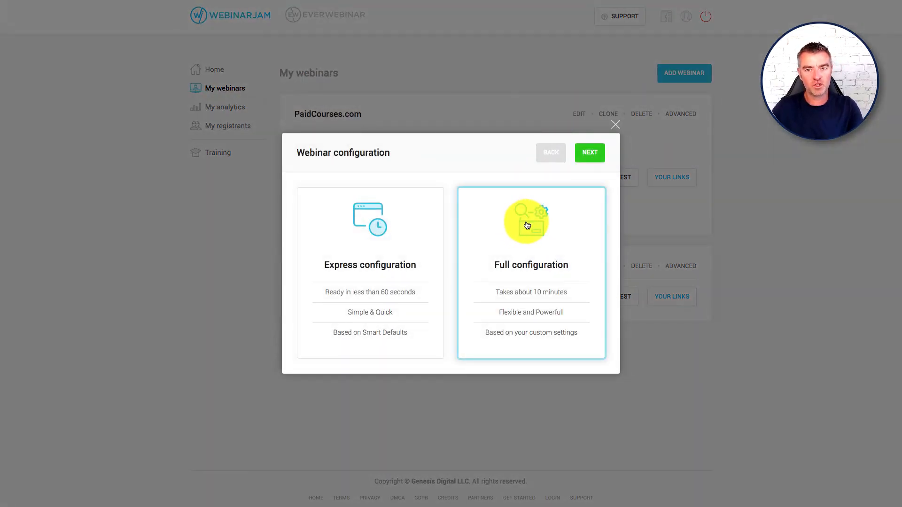
click(590, 152)
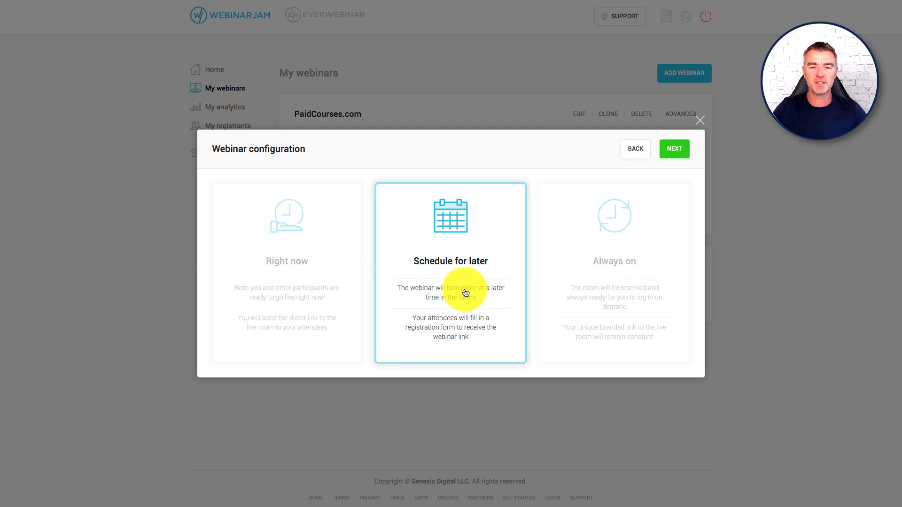
click(672, 149)
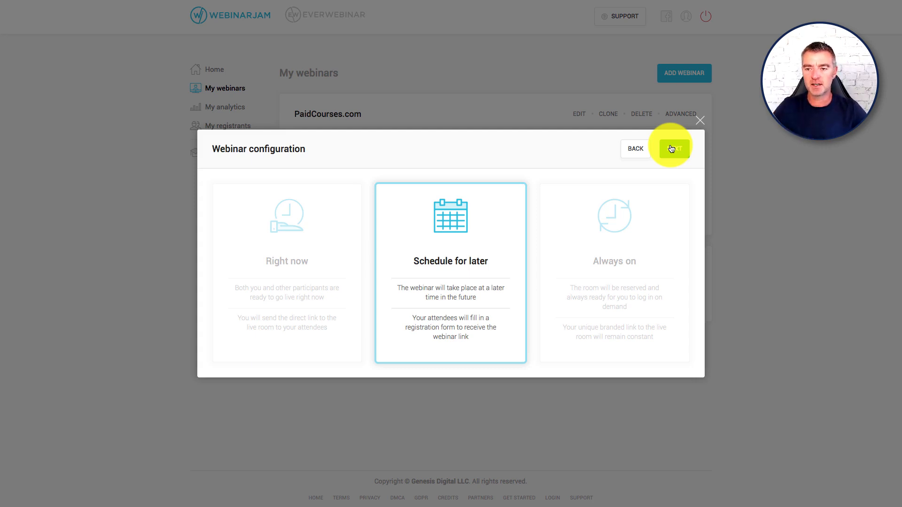
click(672, 148)
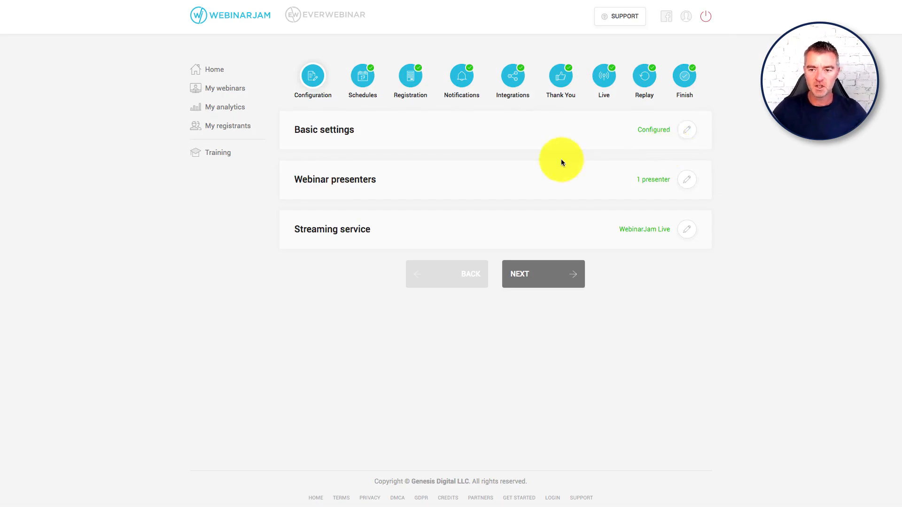
Open the webinar's basic settings and review the name, title, description, language and listing options
click(687, 130)
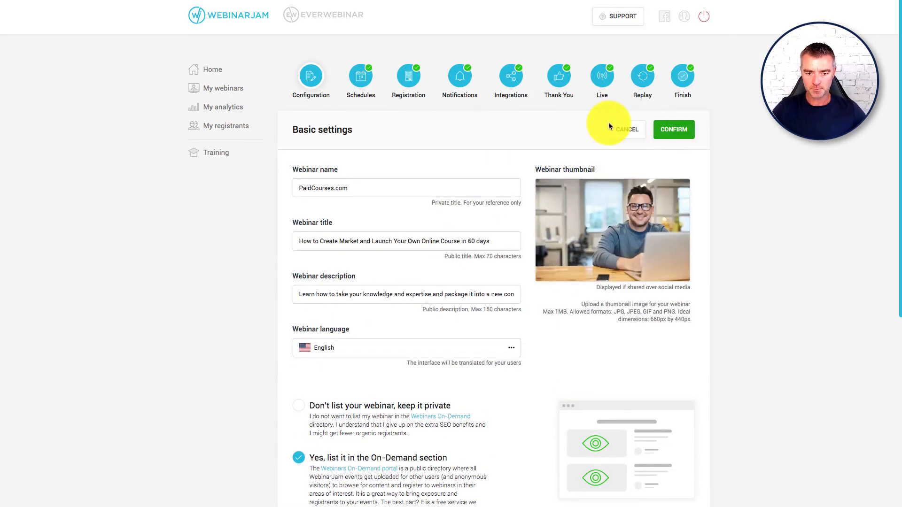
scroll(472, 163, down, 3)
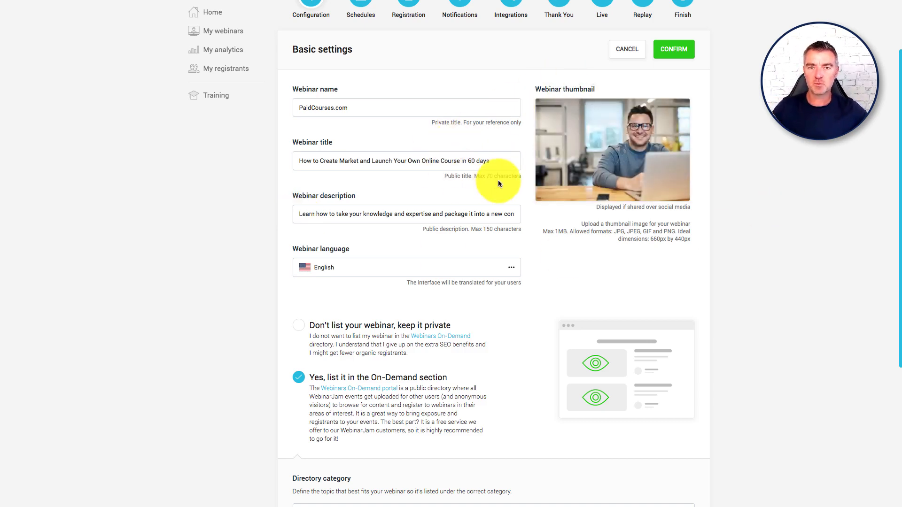
scroll(461, 124, down, 1)
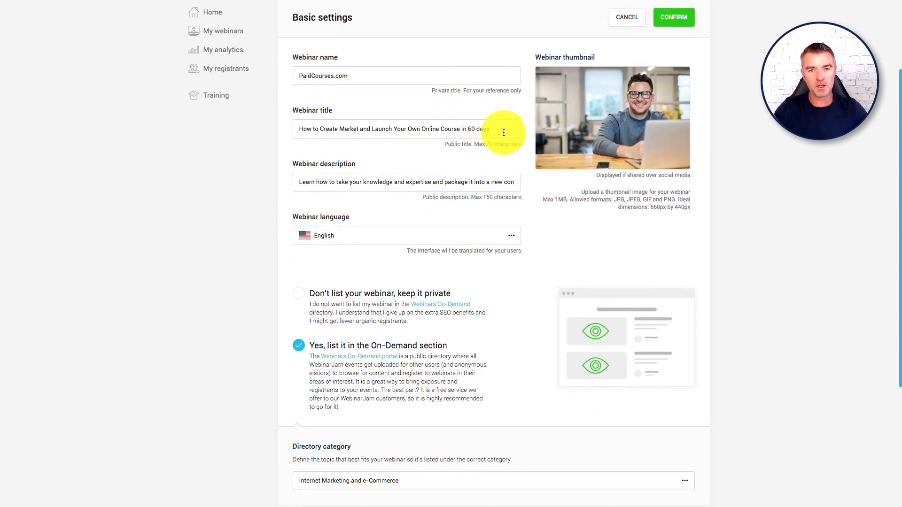
scroll(423, 149, down, 3)
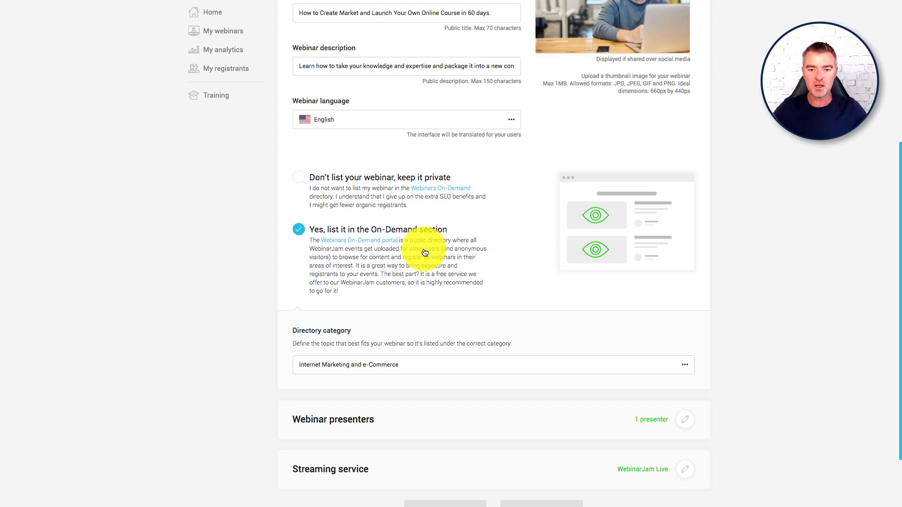
Open the Webinars On-Demand portal in a new tab, browse the Cooking and food category's live events, and return to the settings
right_click(347, 238)
click(377, 245)
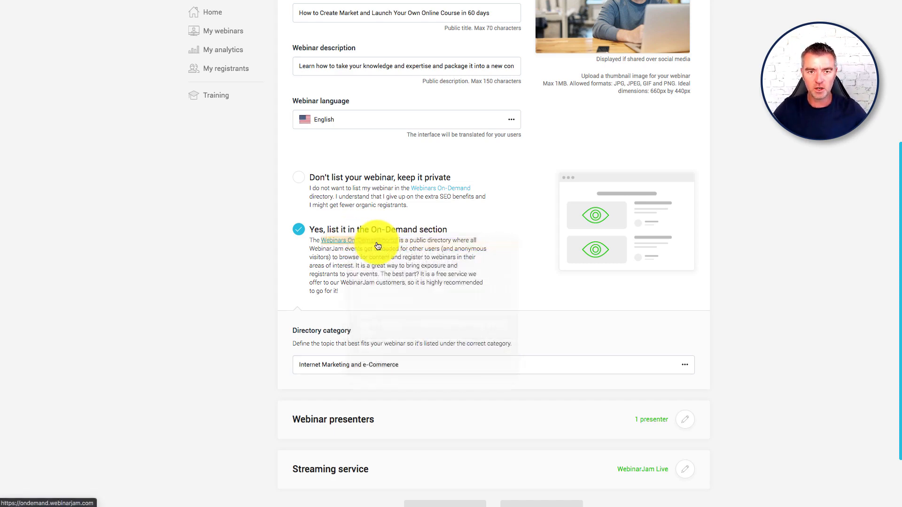
key(ctrl+Tab)
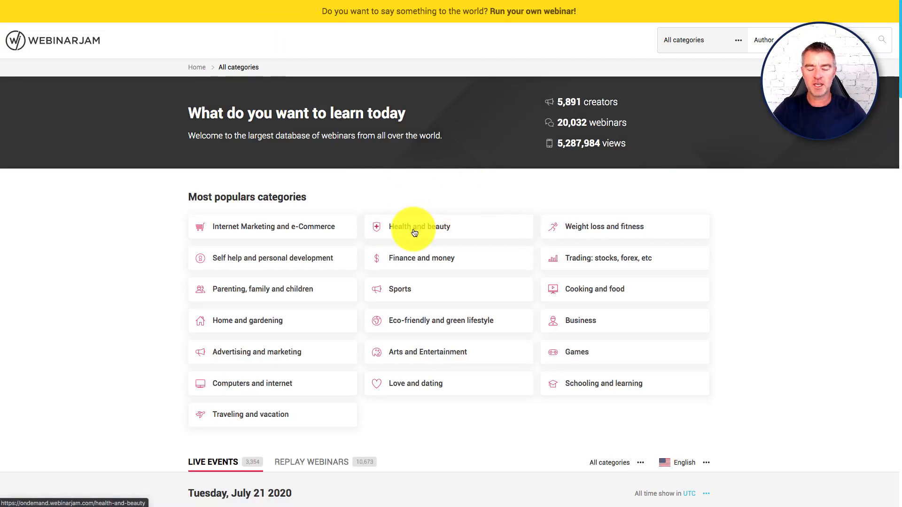
scroll(415, 233, down, 3)
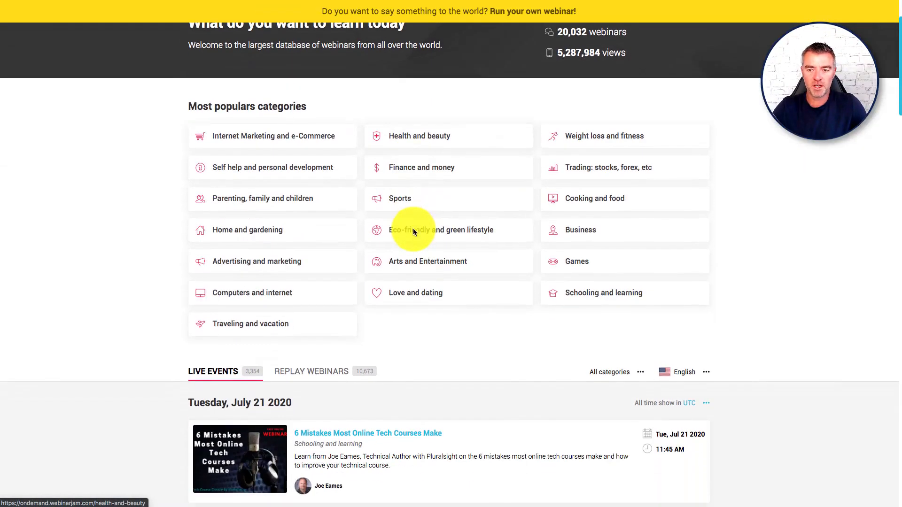
click(577, 201)
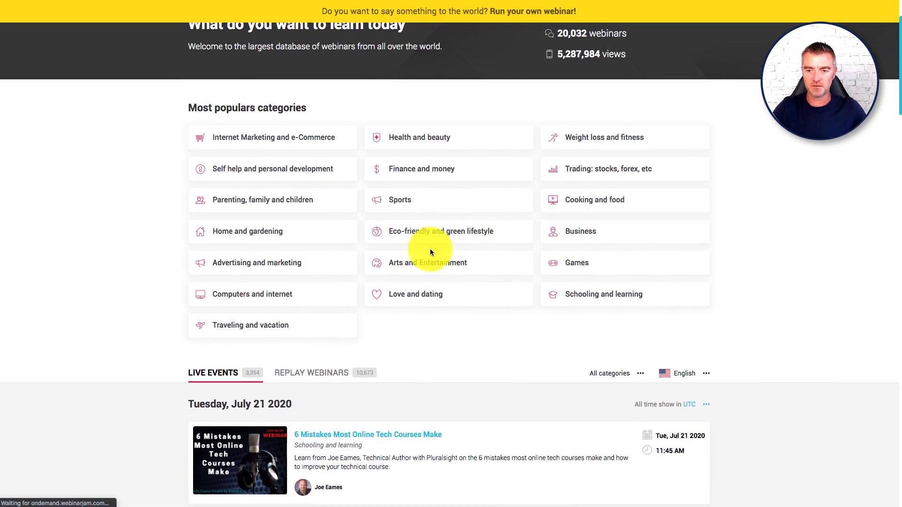
scroll(562, 267, down, 4)
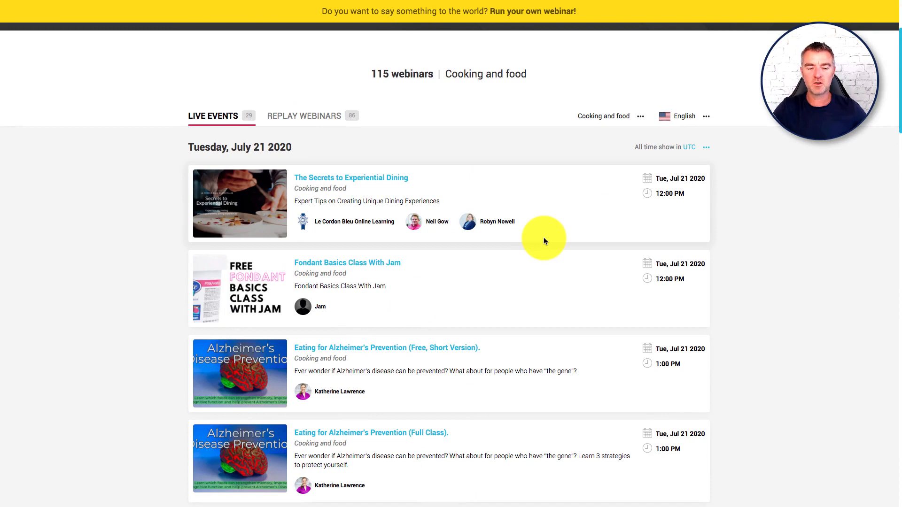
scroll(564, 250, down, 3)
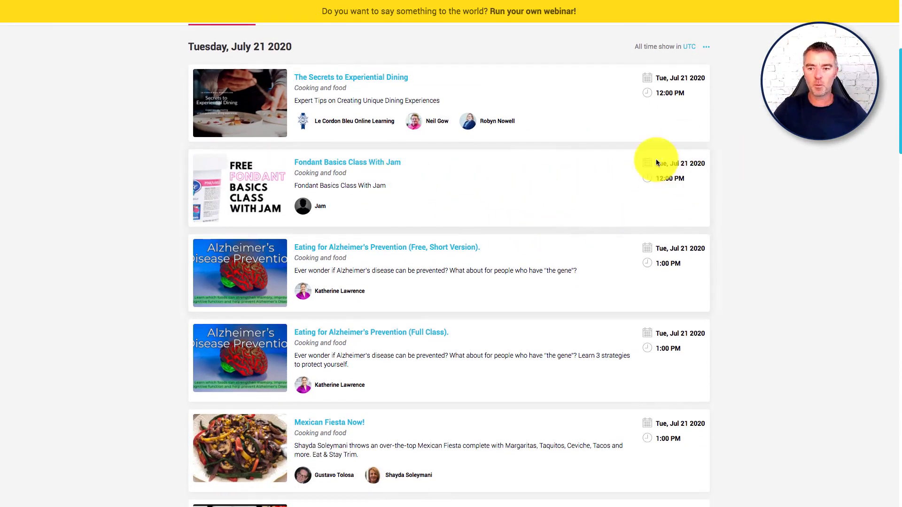
scroll(470, 221, down, 3)
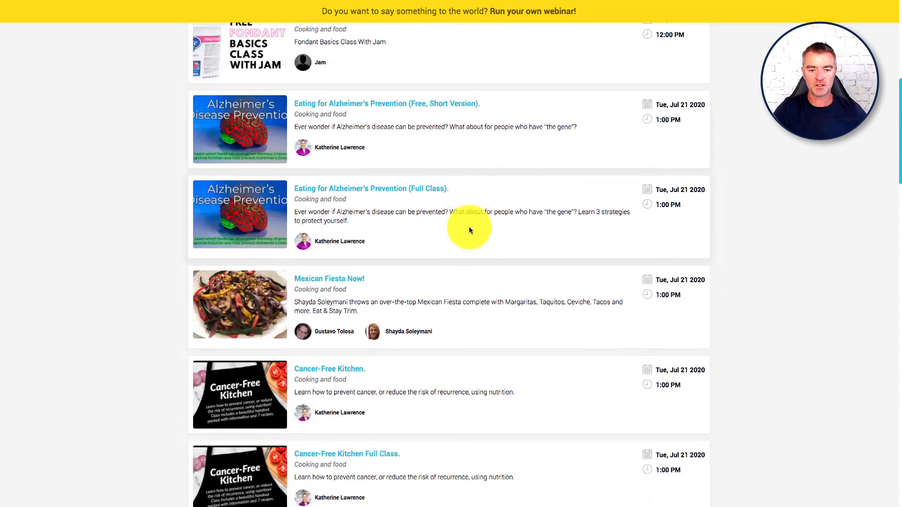
scroll(470, 226, up, 10)
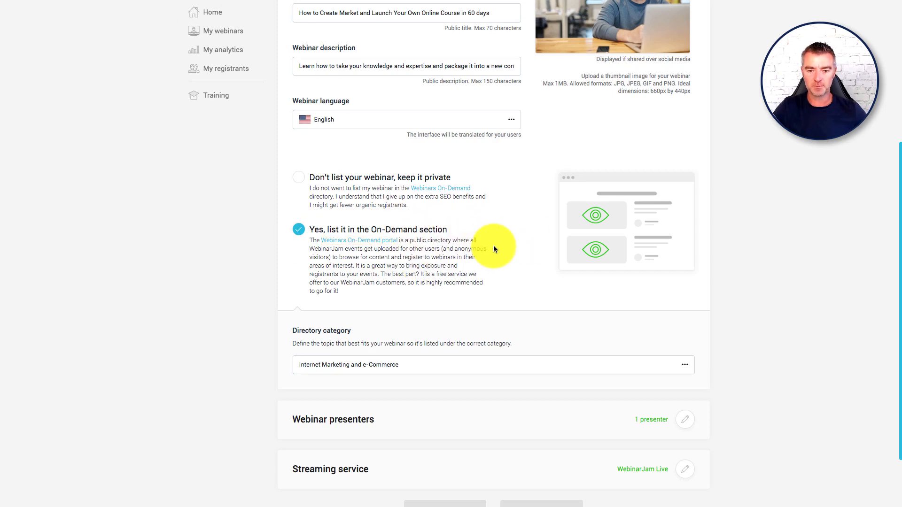
Review the directory category and the rest of the basic settings, and confirm them
scroll(505, 247, down, 2)
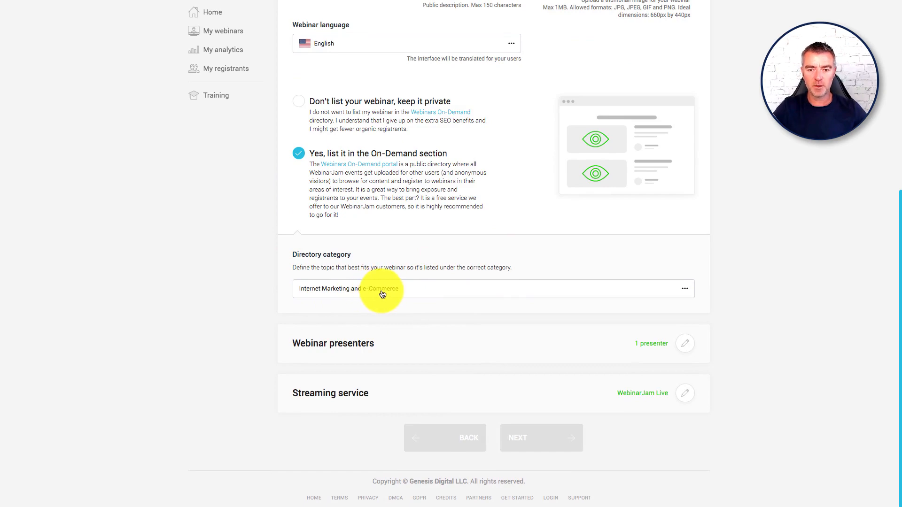
scroll(619, 229, up, 7)
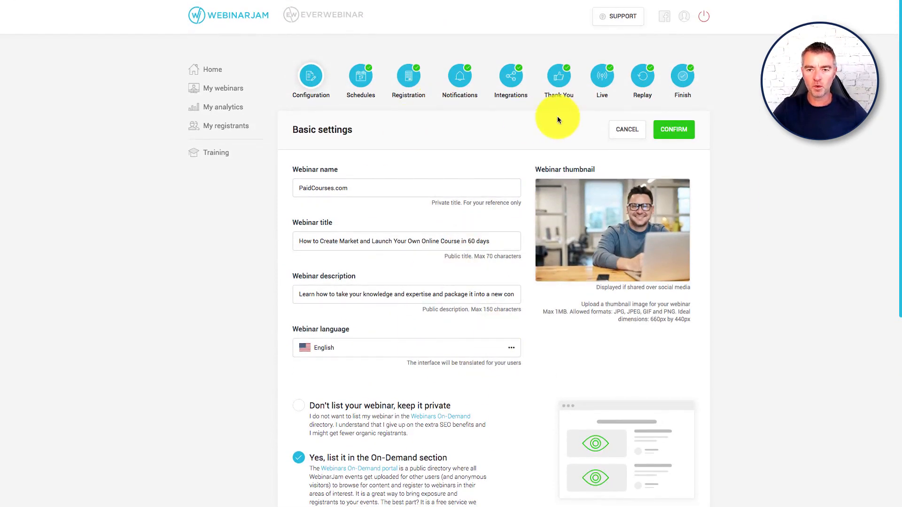
scroll(563, 321, down, 5)
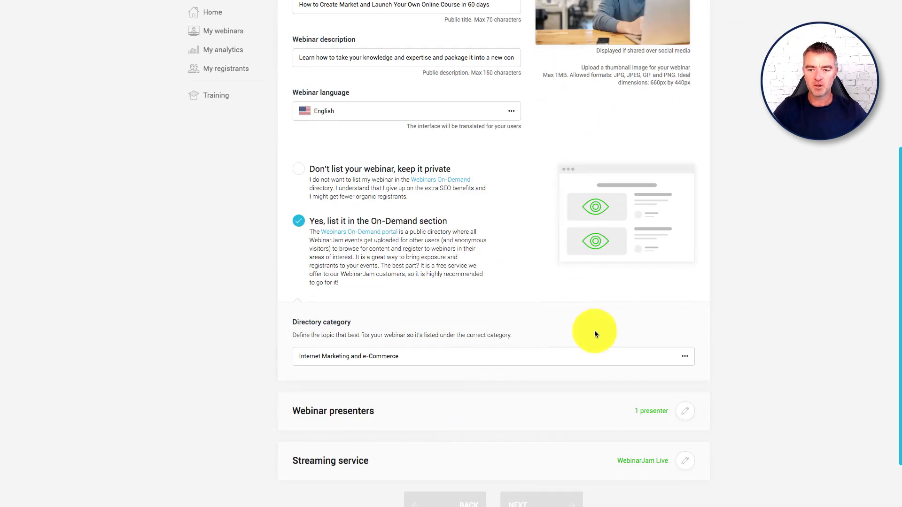
scroll(672, 329, up, 5)
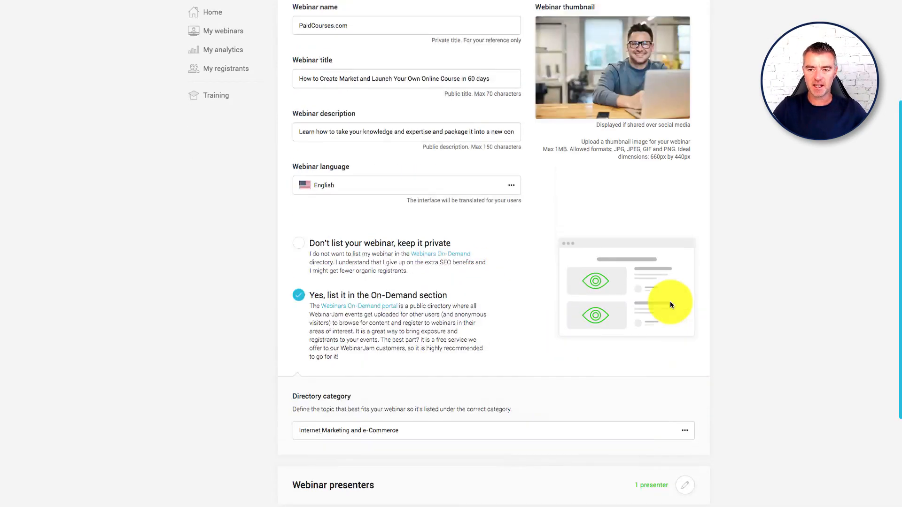
click(679, 137)
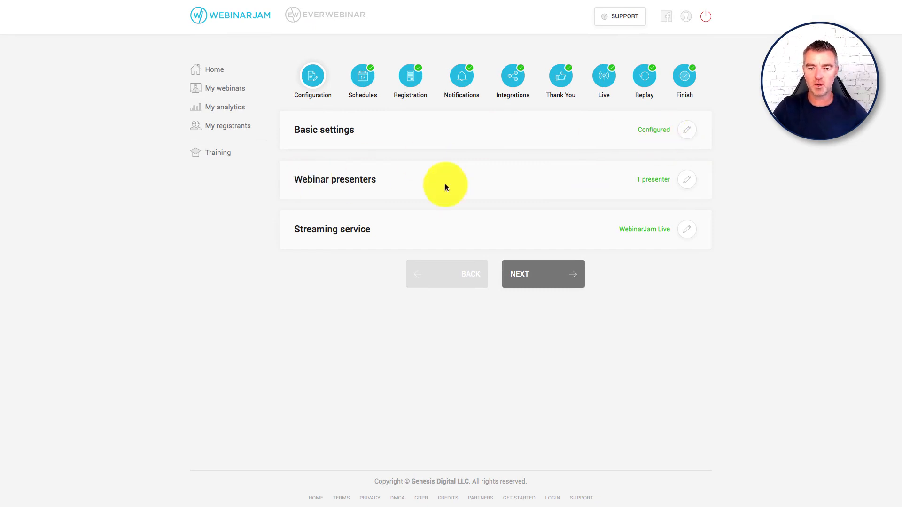
Open the existing host's entry under webinar presenters, save it with the Presenter role, and confirm the presenters
click(687, 180)
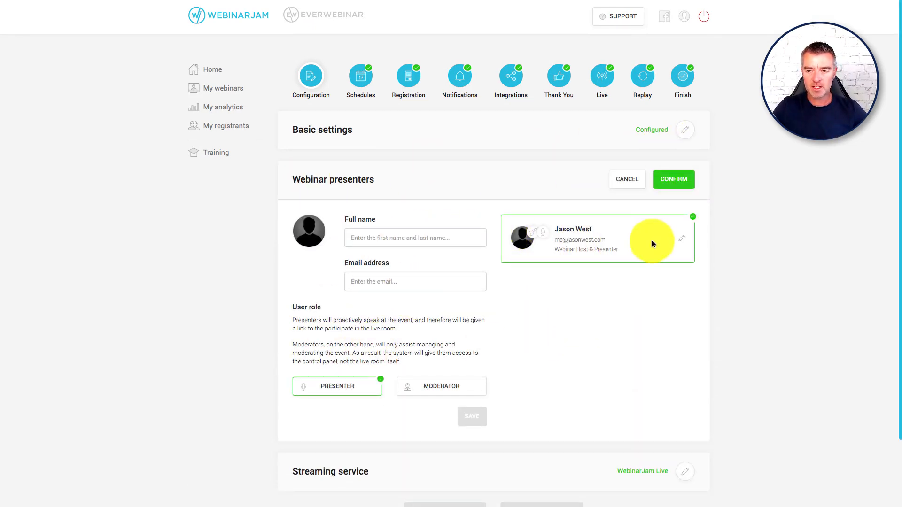
click(682, 242)
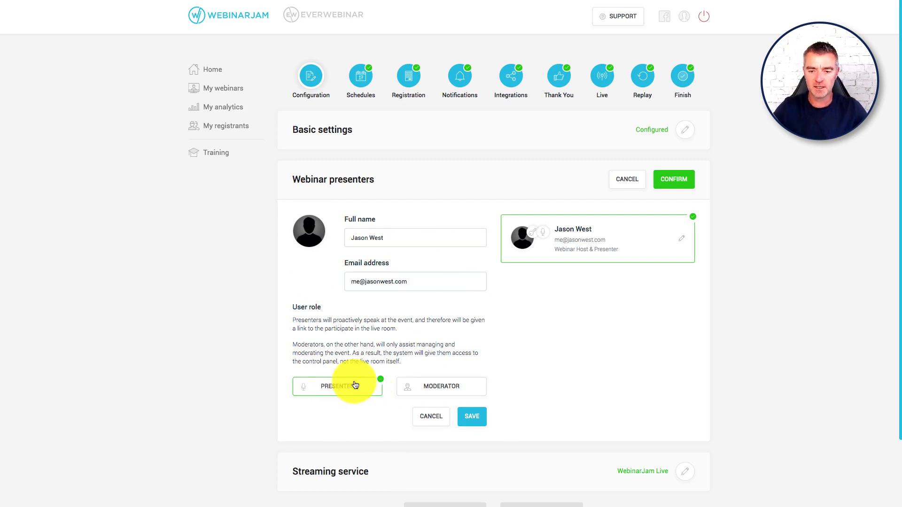
click(474, 421)
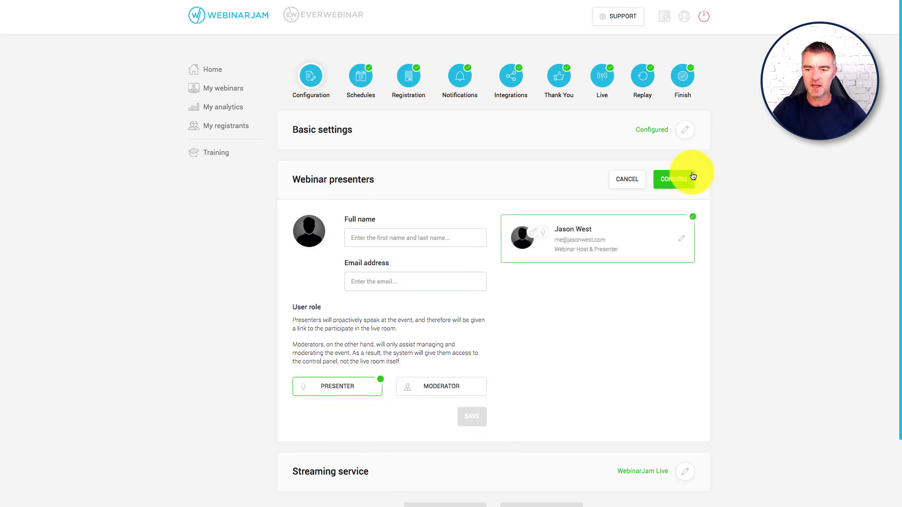
click(674, 179)
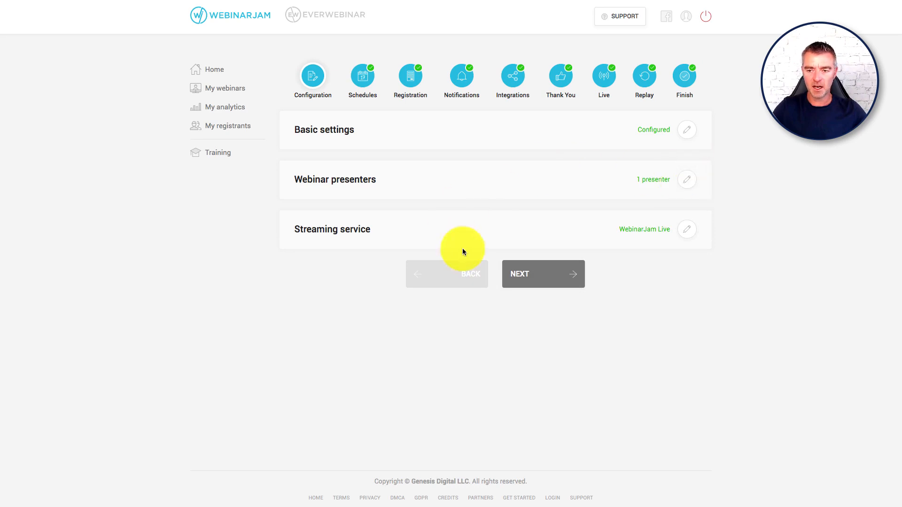
Confirm WebinarJam Live as the streaming service and continue to the schedules stage
click(686, 230)
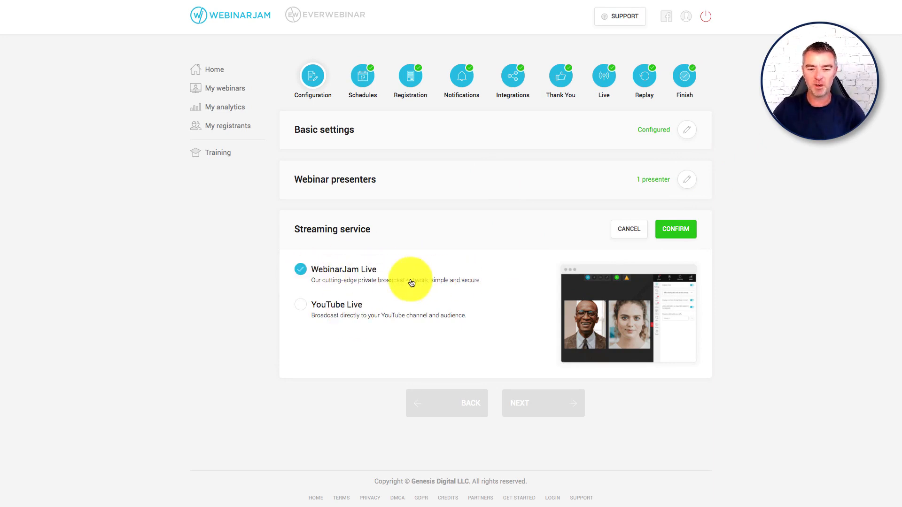
click(676, 230)
click(538, 276)
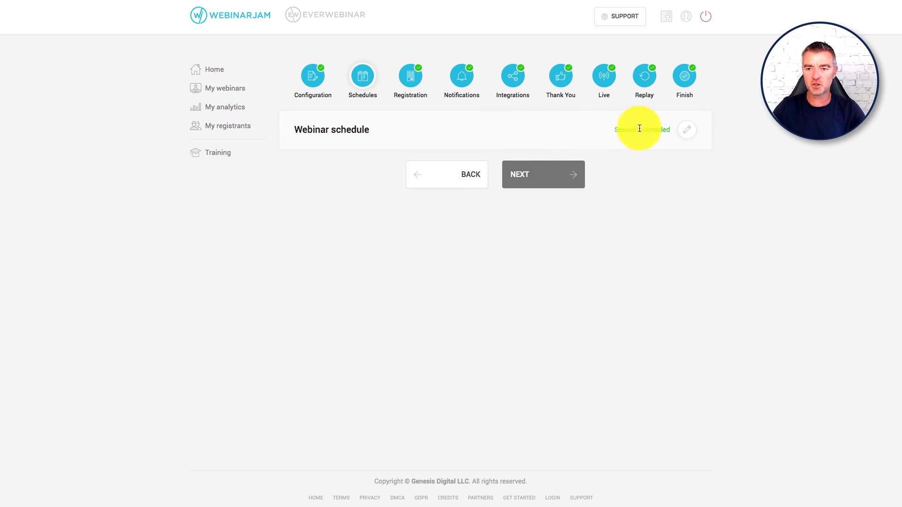
Open the webinar schedule, pick 2020-07-23 as the date in the new session row, and confirm the schedule
click(693, 132)
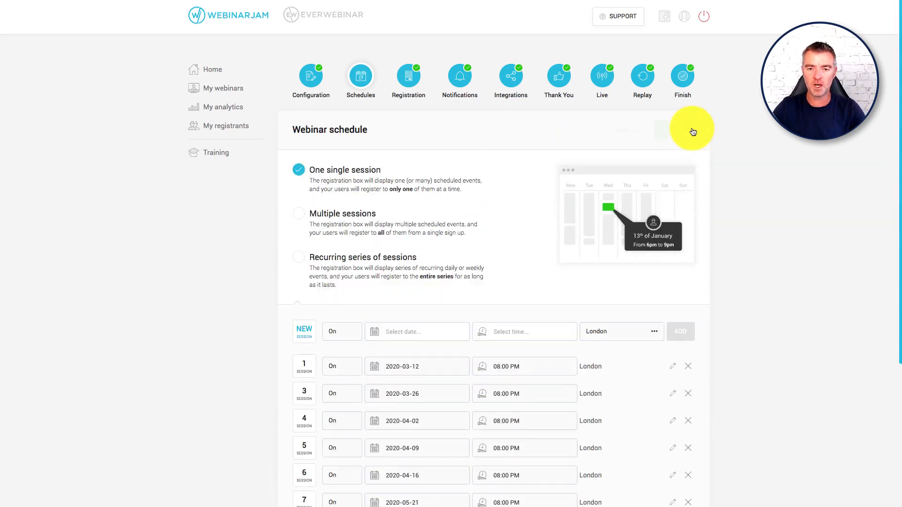
scroll(484, 244, down, 1)
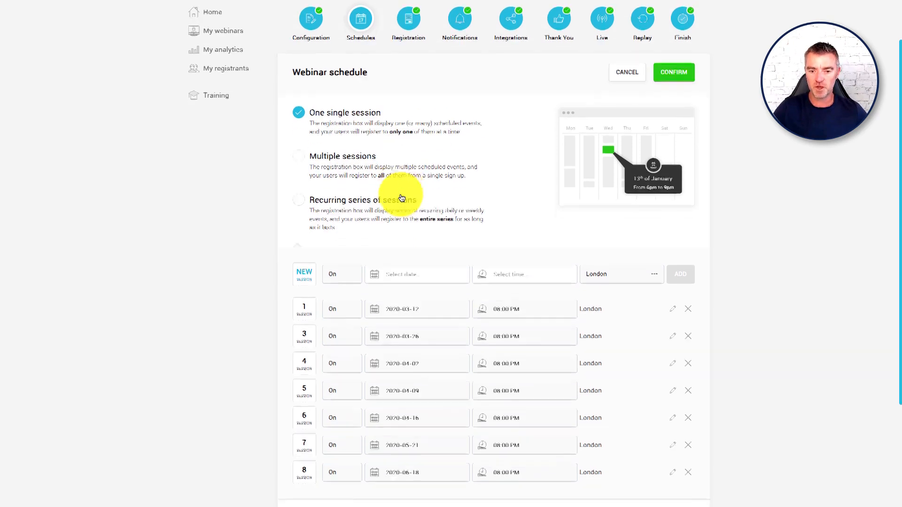
scroll(399, 194, down, 1)
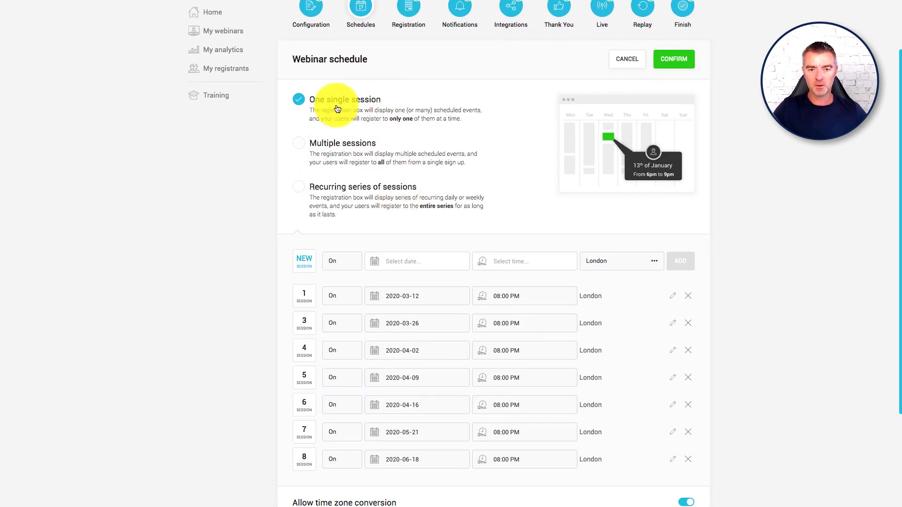
scroll(467, 162, down, 1)
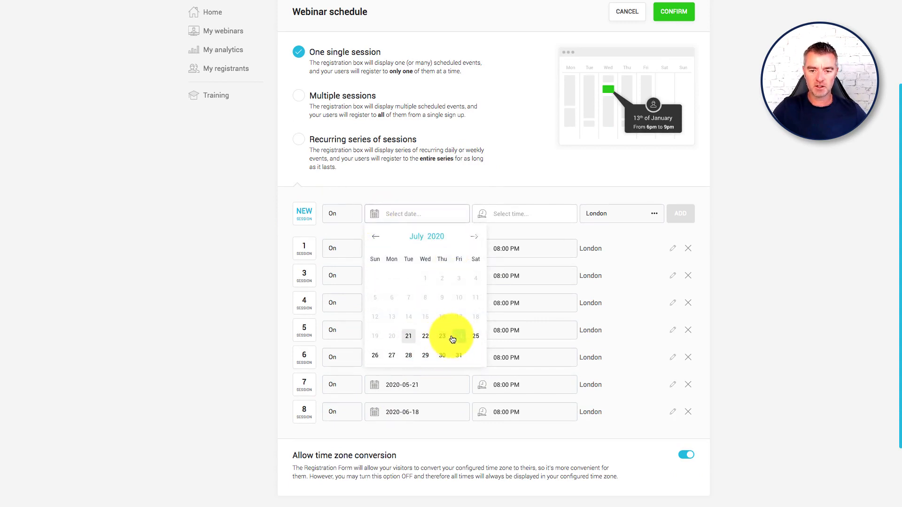
click(442, 337)
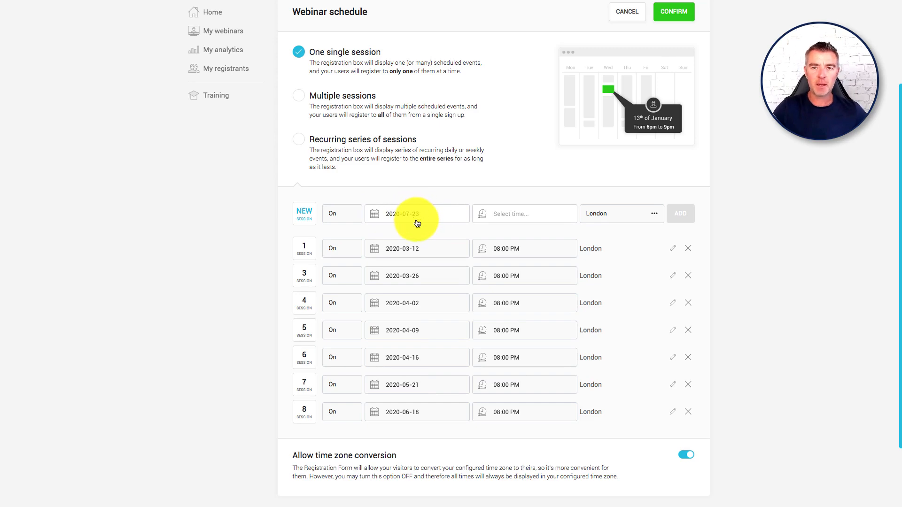
click(675, 10)
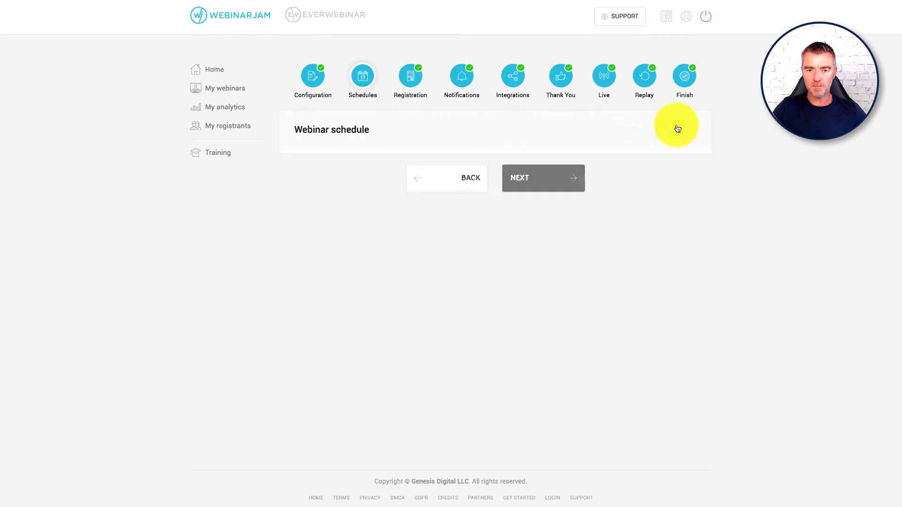
Continue to the registration stage, open the registration page design and browse its templates
click(538, 182)
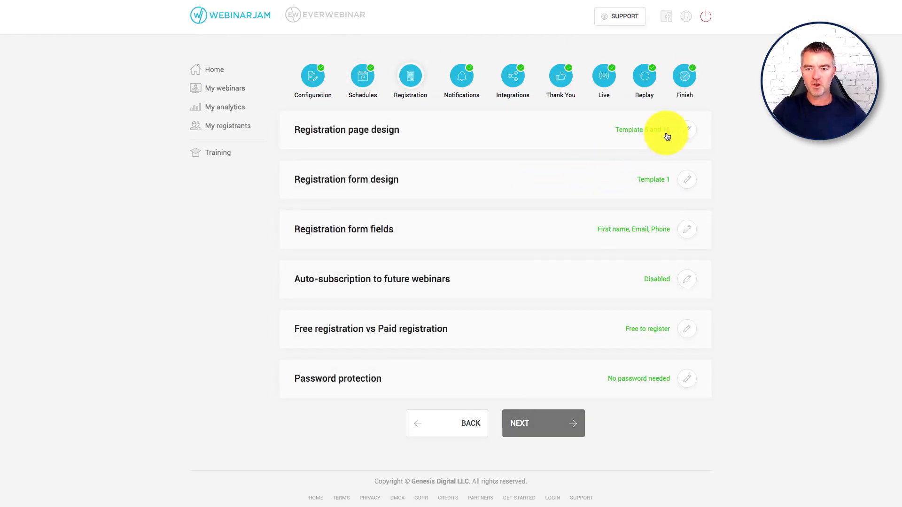
click(687, 130)
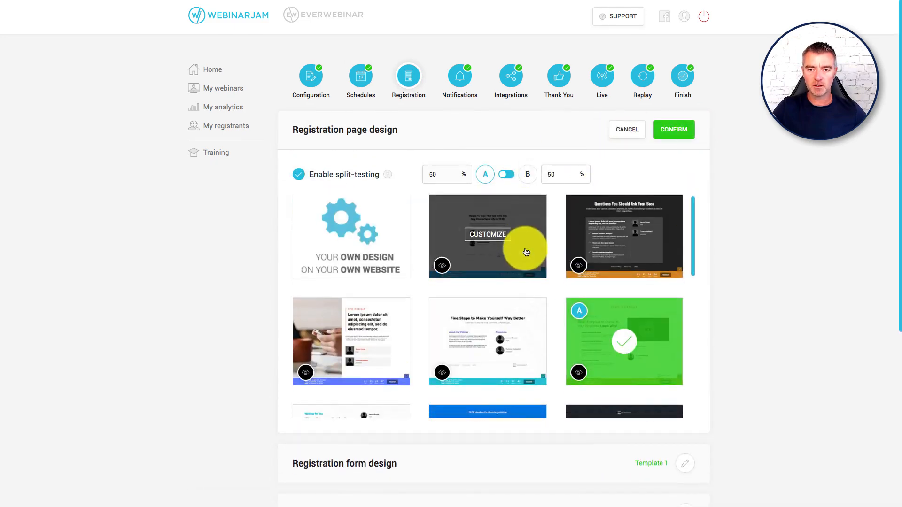
scroll(523, 250, down, 2)
scroll(523, 249, up, 2)
scroll(748, 258, down, 1)
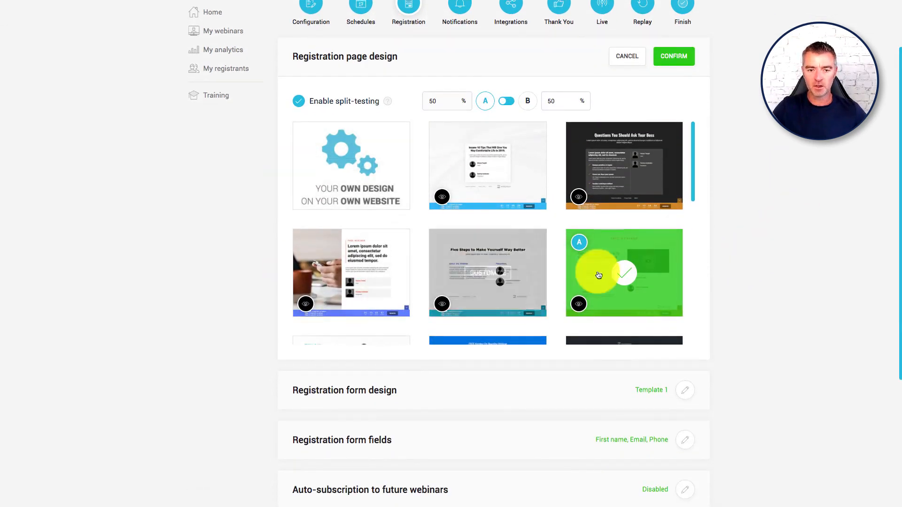
scroll(614, 252, down, 2)
scroll(614, 252, up, 2)
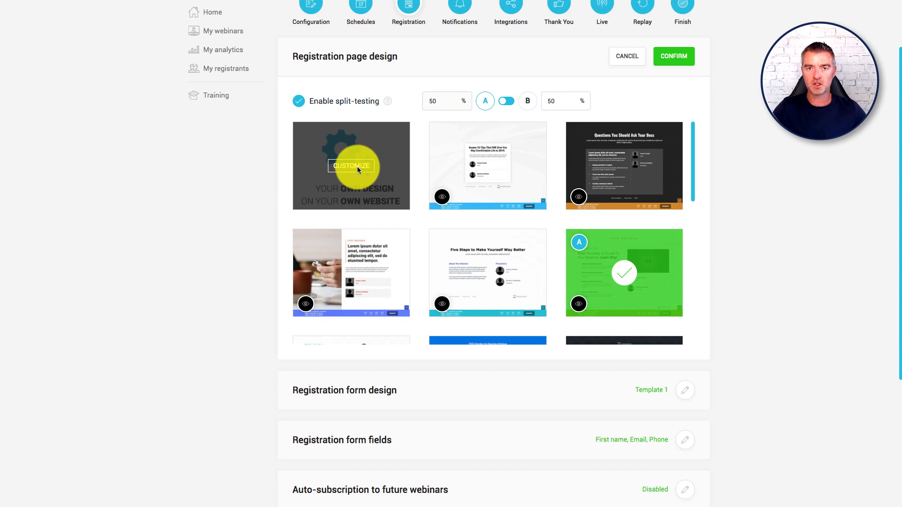
drag(693, 167, 693, 173)
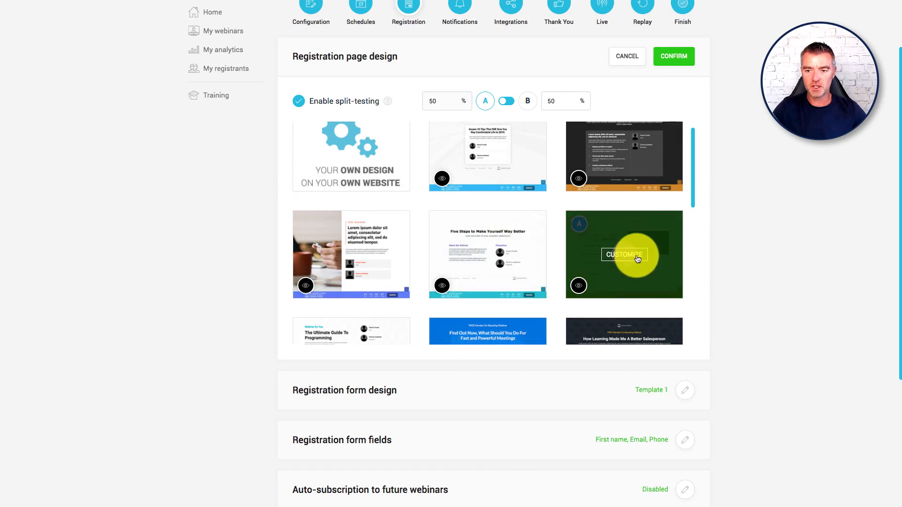
Open the registration page template assigned to variant A in the customization editor, review it, and exit the editor
click(624, 254)
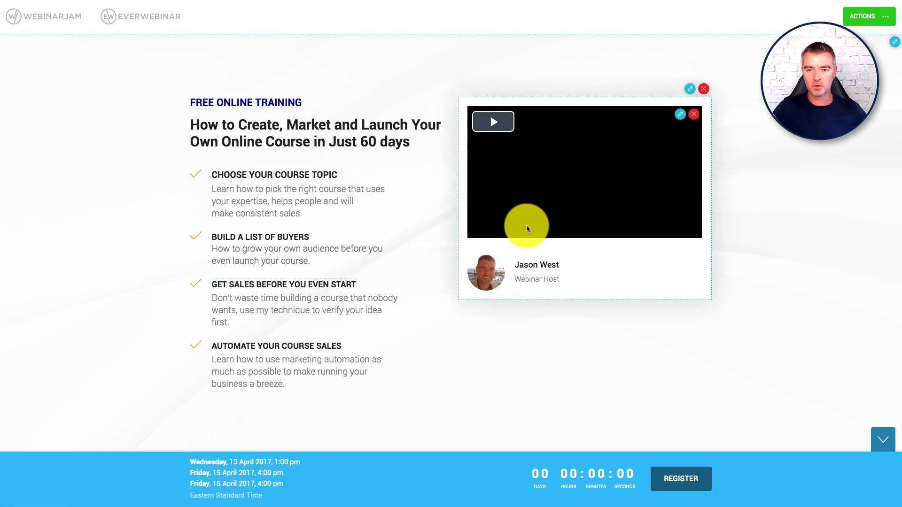
click(885, 16)
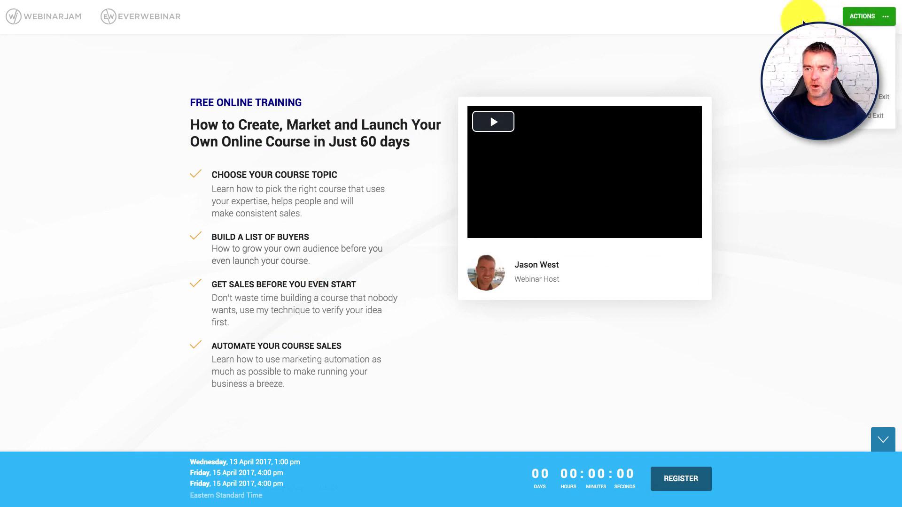
click(876, 117)
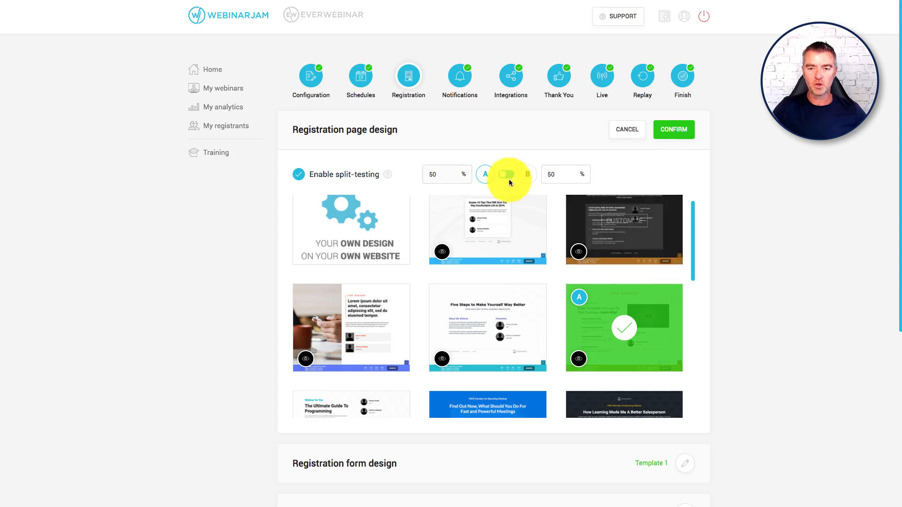
Review the split-testing settings and preview the registration page template assigned to variant B
click(299, 176)
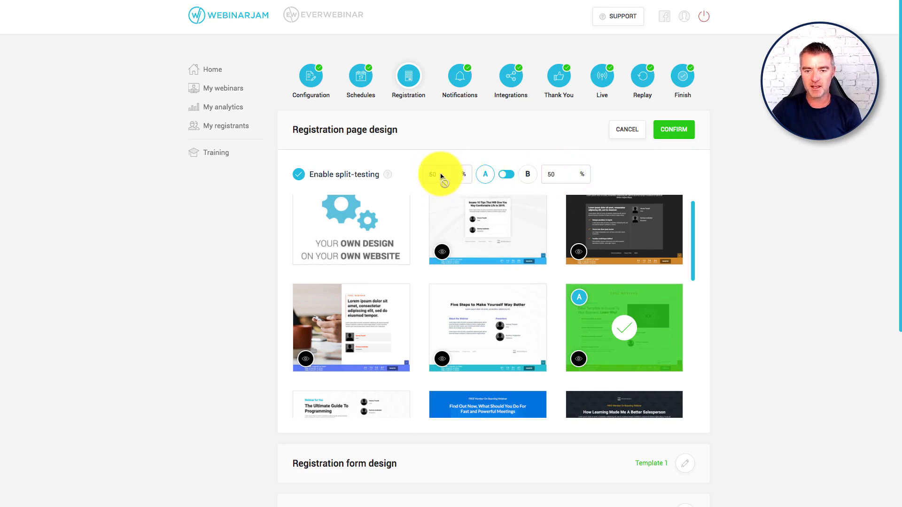
scroll(628, 282, down, 2)
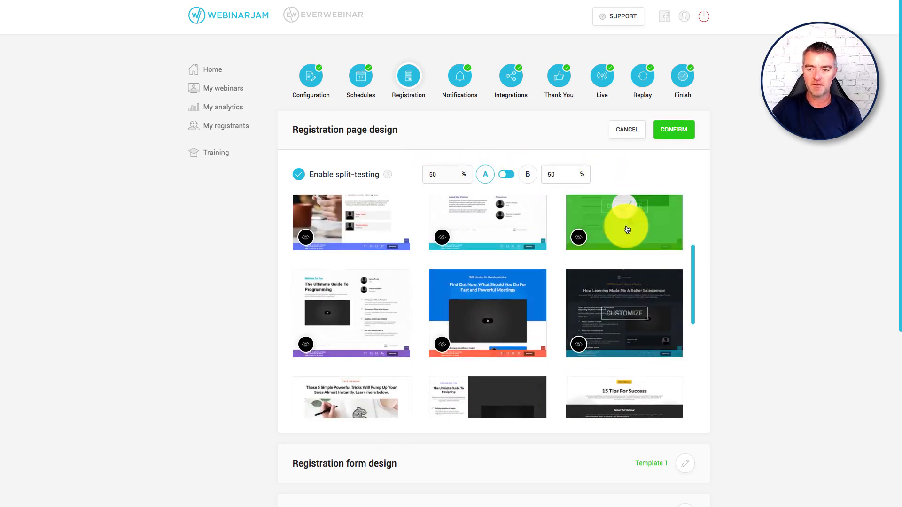
scroll(629, 231, down, 5)
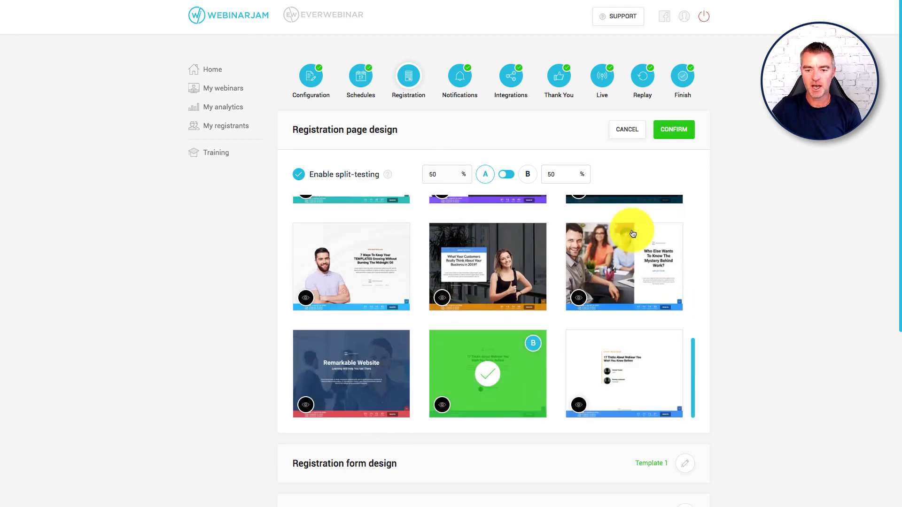
click(441, 406)
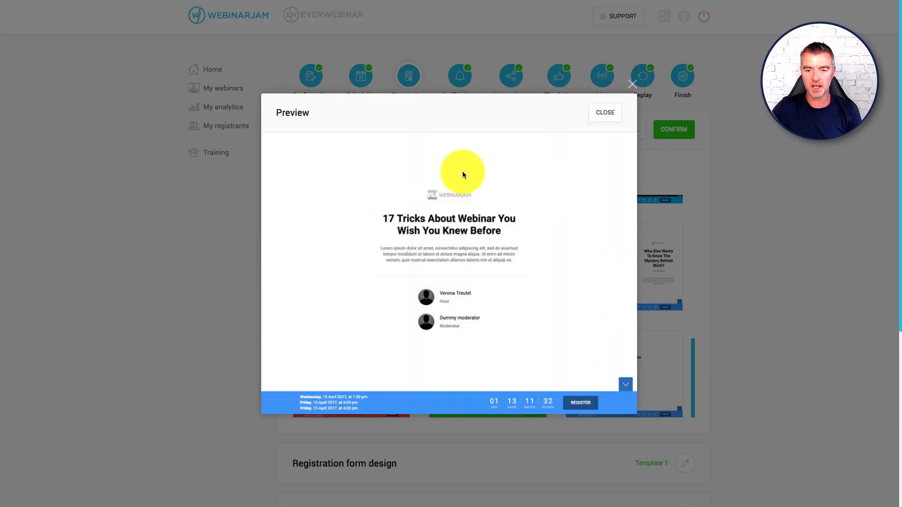
click(596, 114)
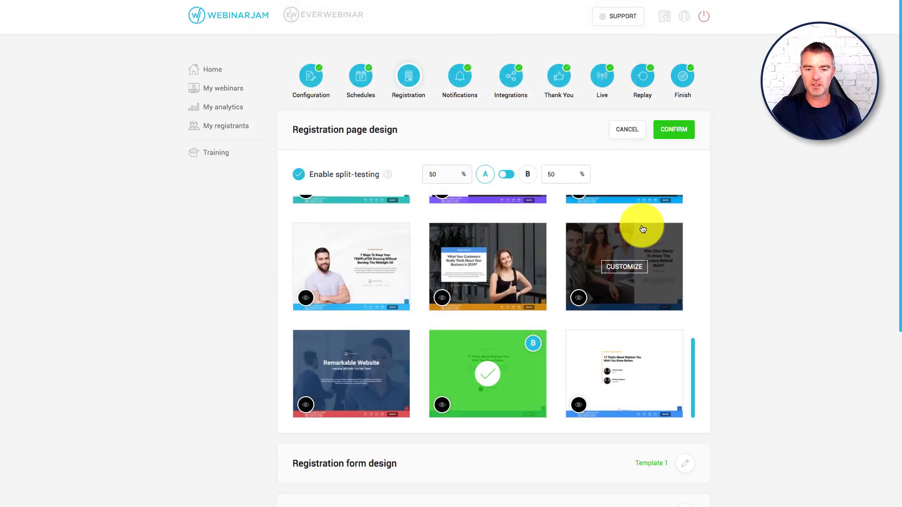
Keep split-testing enabled with variants A and B at 50% each and confirm the registration page design
scroll(643, 229, down, 1)
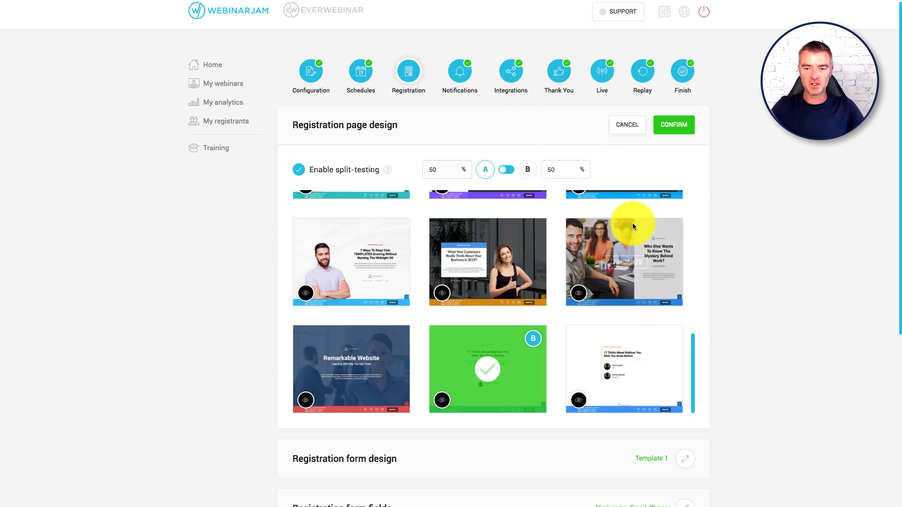
scroll(630, 221, up, 8)
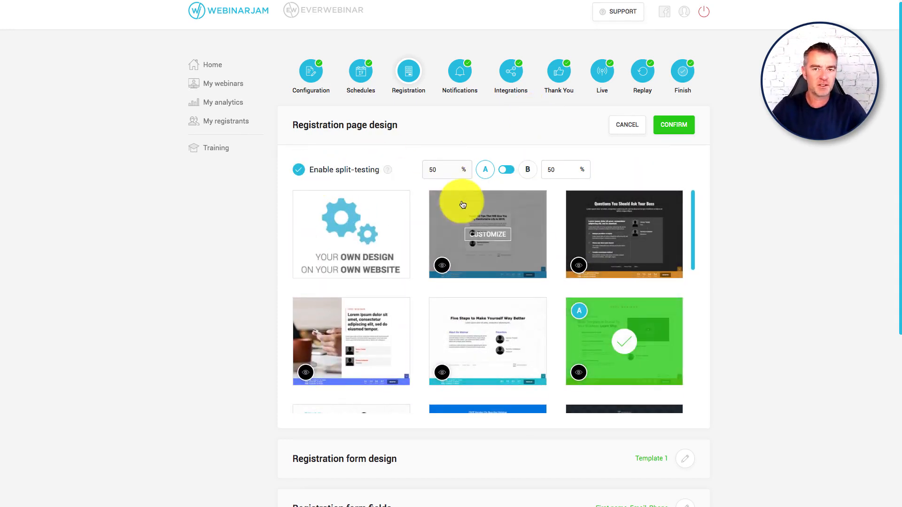
click(568, 309)
click(673, 124)
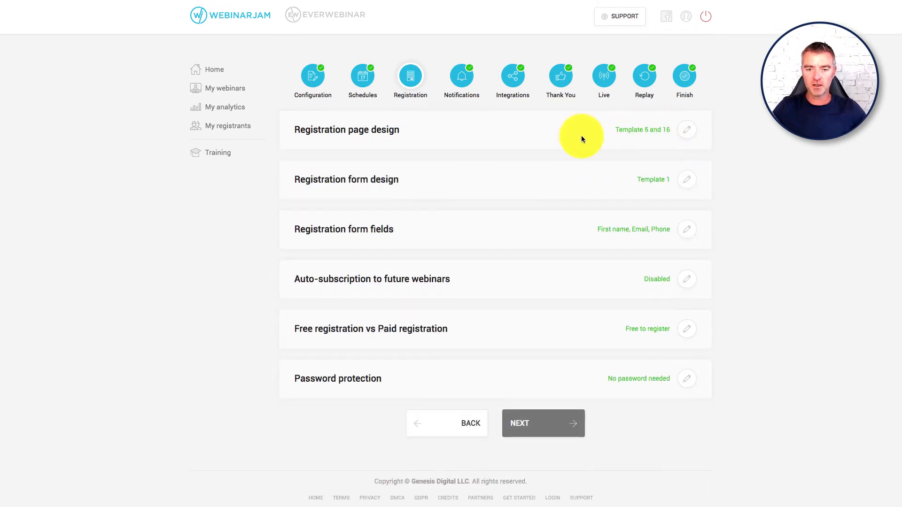
Open the registration form design and preview the second form template in the first row
click(691, 181)
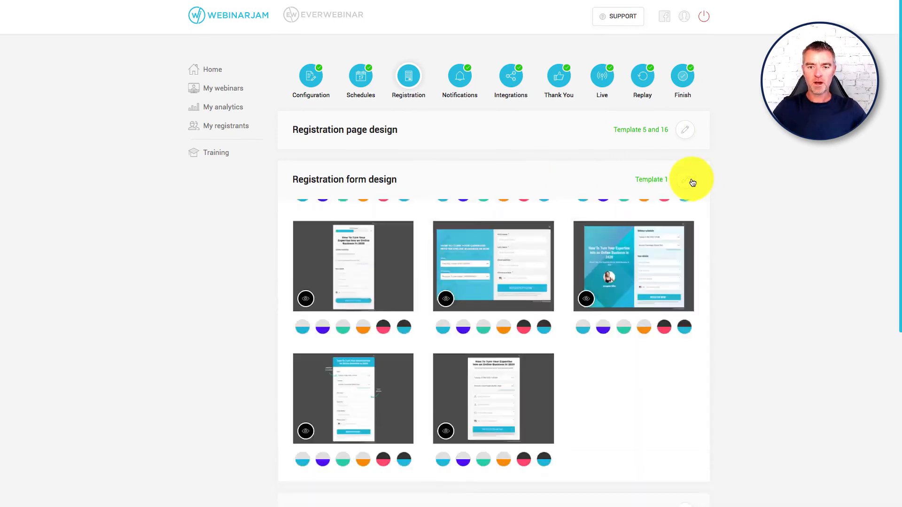
scroll(427, 266, down, 1)
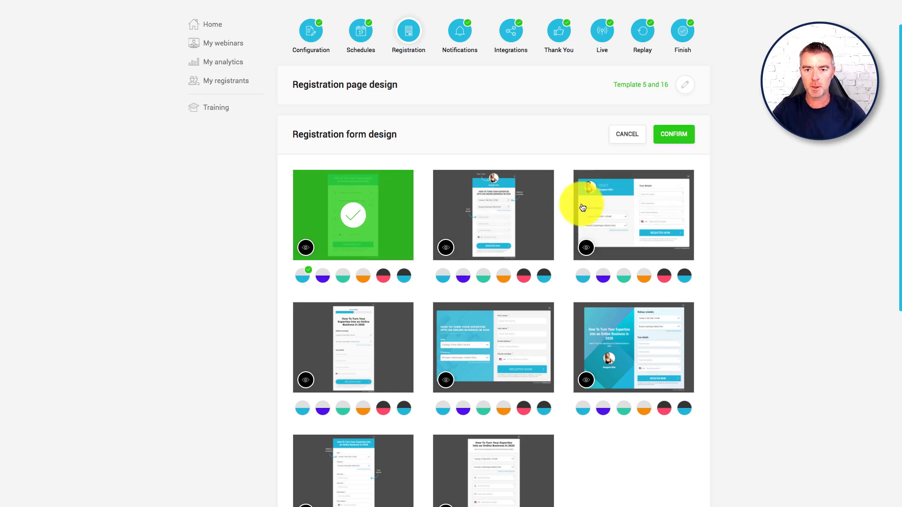
click(446, 248)
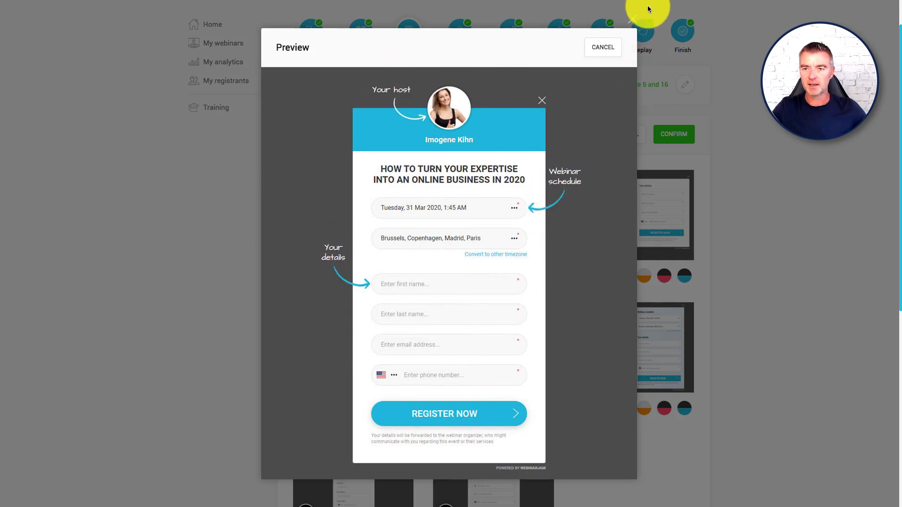
click(634, 20)
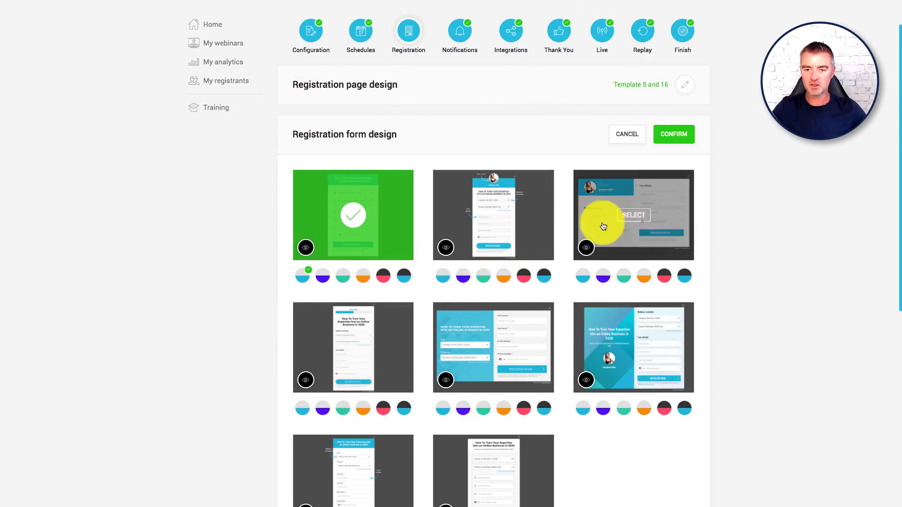
Preview the two-column form template with the blue geometric background, and confirm Template 1 as the registration form design
scroll(531, 401, down, 2)
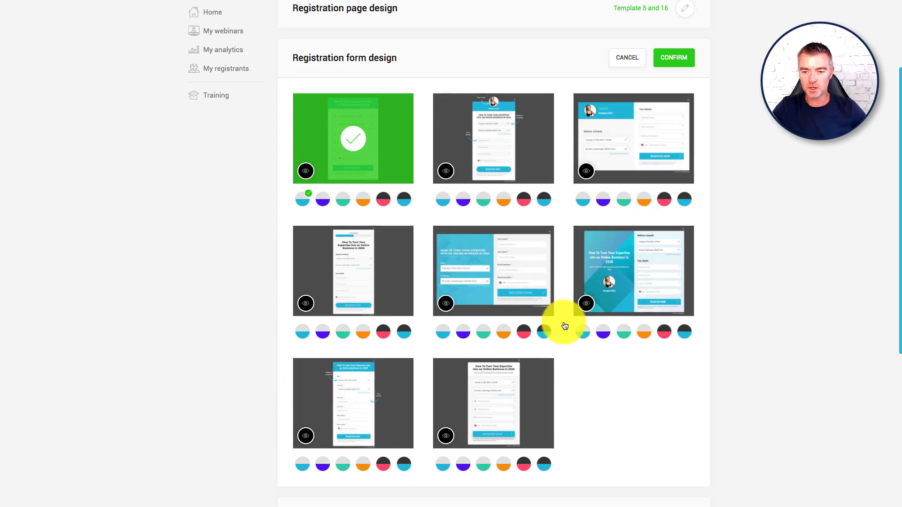
click(586, 304)
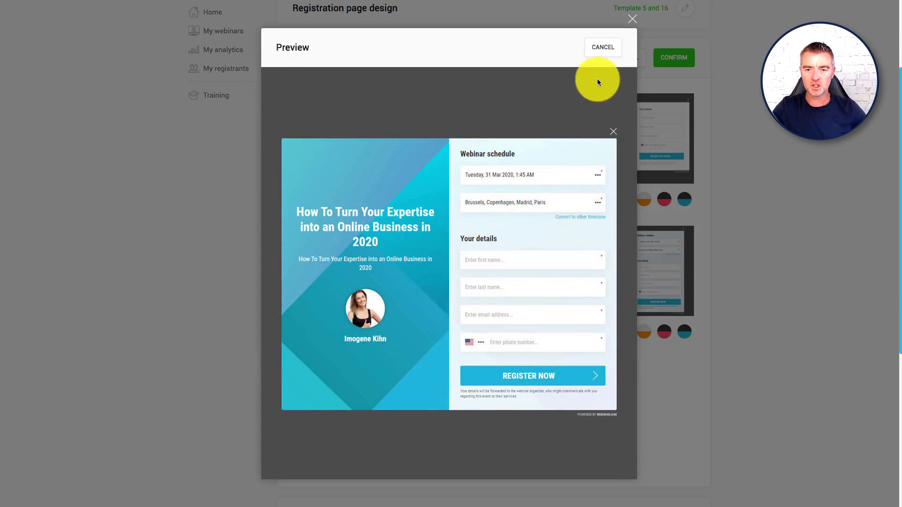
click(633, 19)
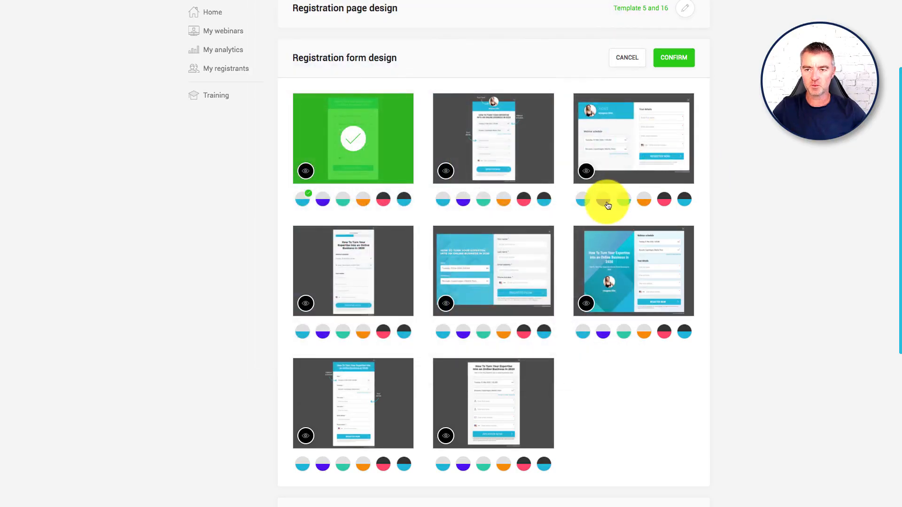
scroll(607, 206, up, 3)
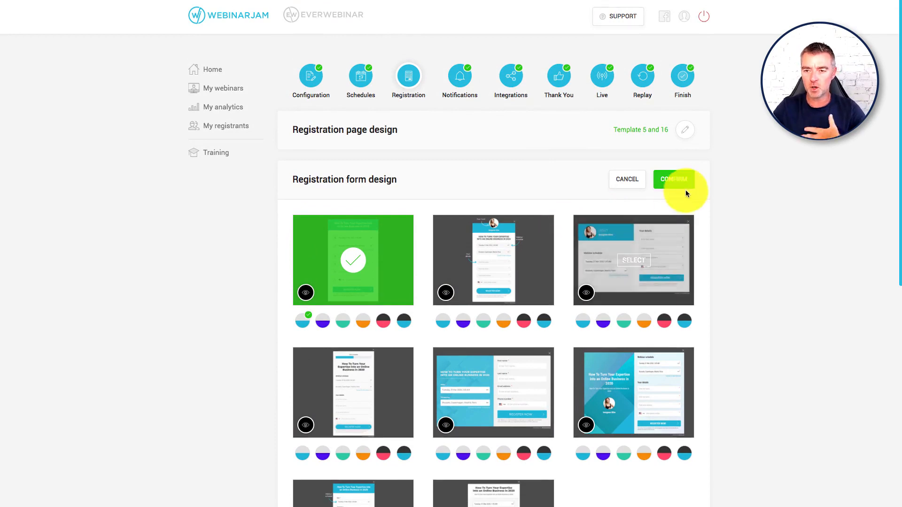
click(677, 182)
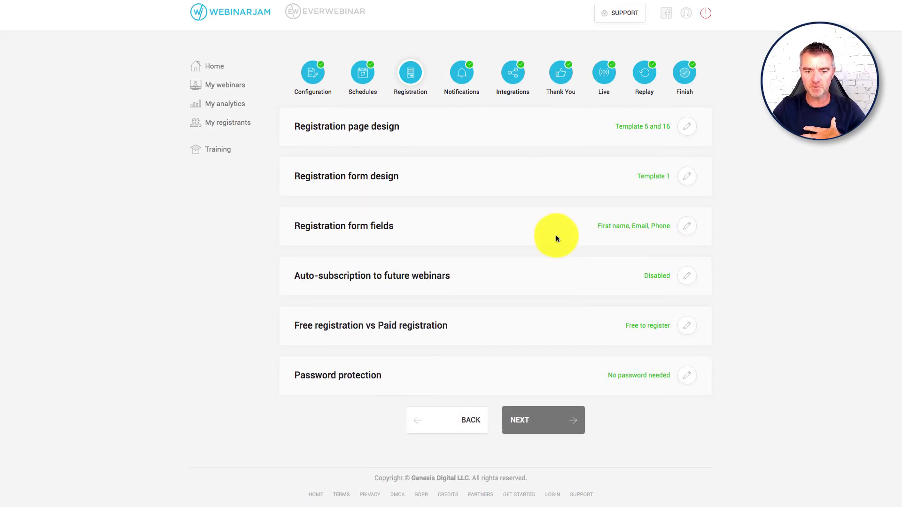
Review the registration form fields and confirm first name, email and an optional phone number
click(700, 239)
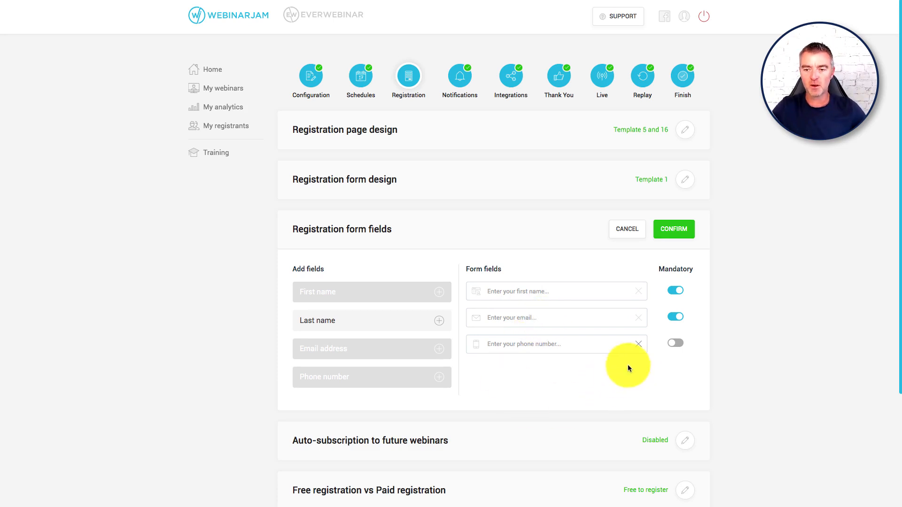
scroll(593, 347, down, 3)
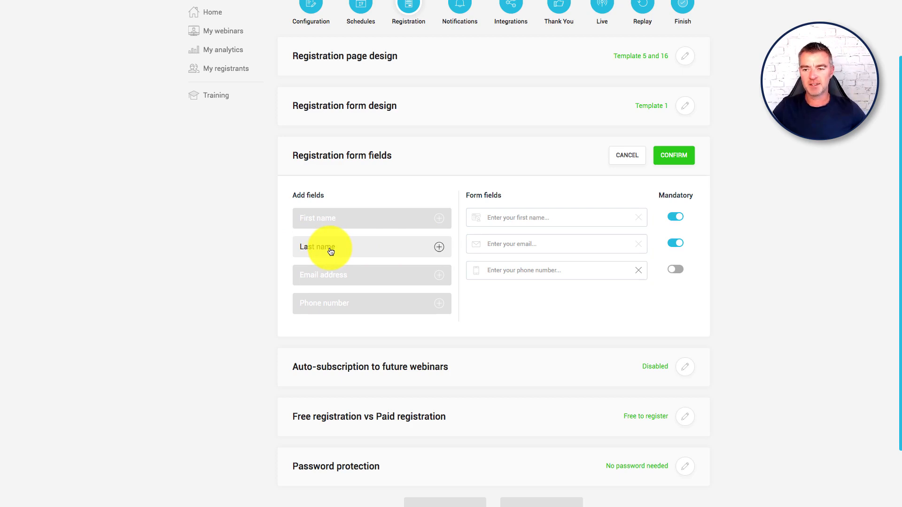
click(678, 147)
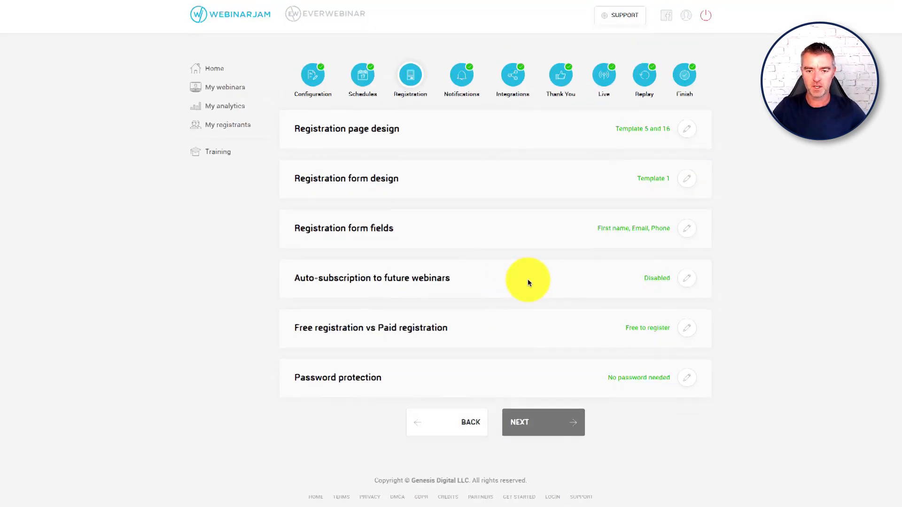
Review auto-subscription to future webinars and confirm it with the Disable auto-subscription option
click(688, 280)
scroll(569, 315, down, 1)
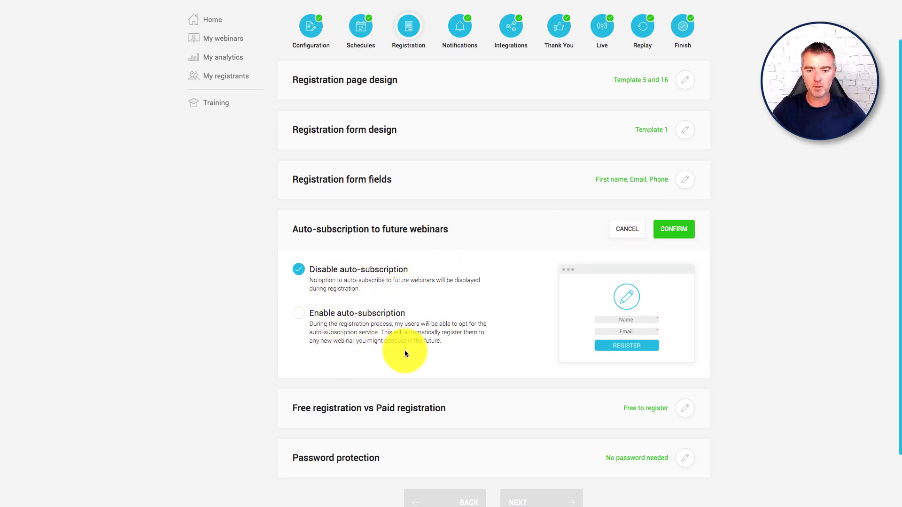
click(672, 230)
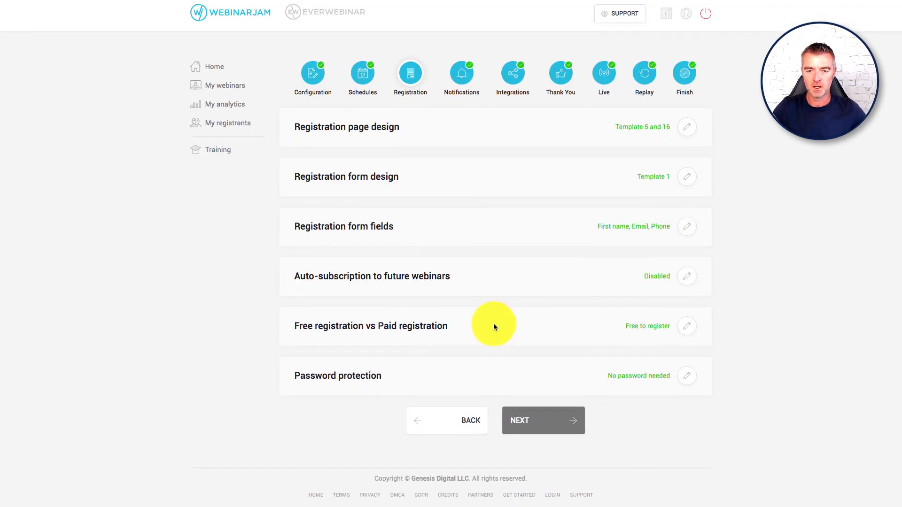
Review the free versus paid registration setting and confirm the "It's free to register" option
click(687, 329)
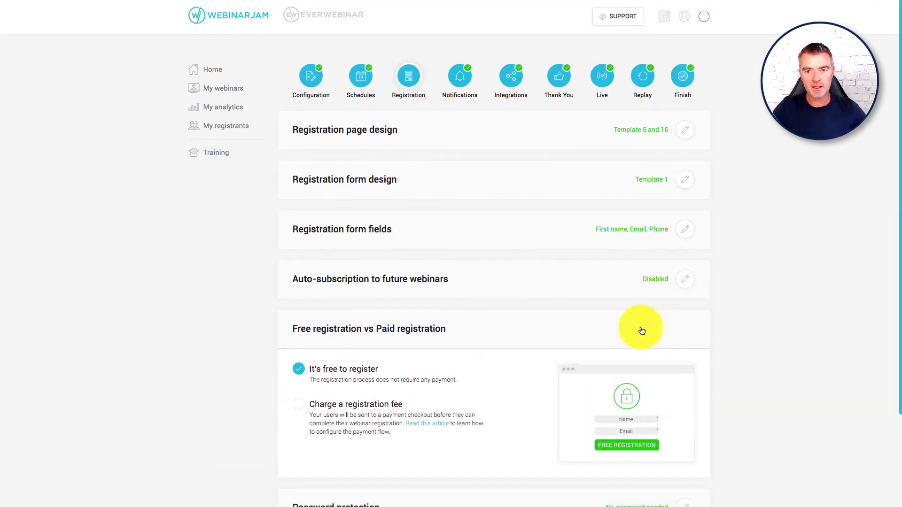
scroll(602, 334, down, 2)
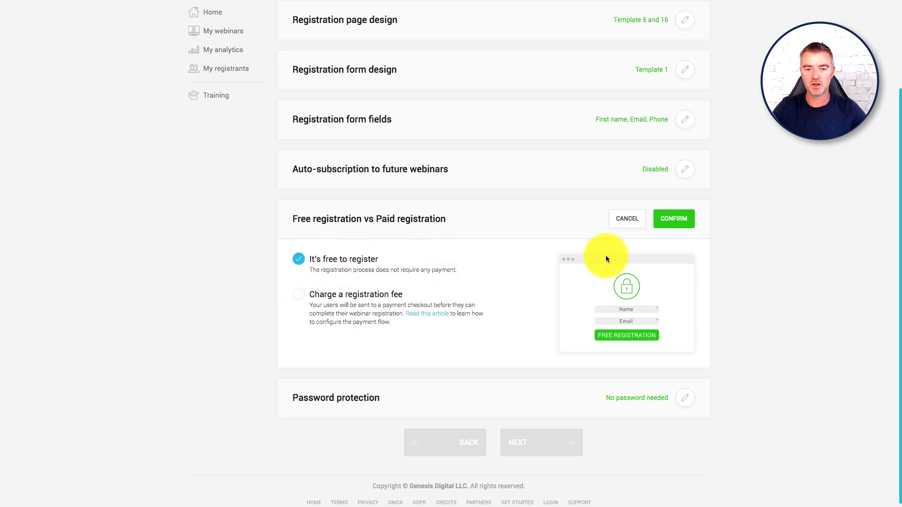
click(674, 220)
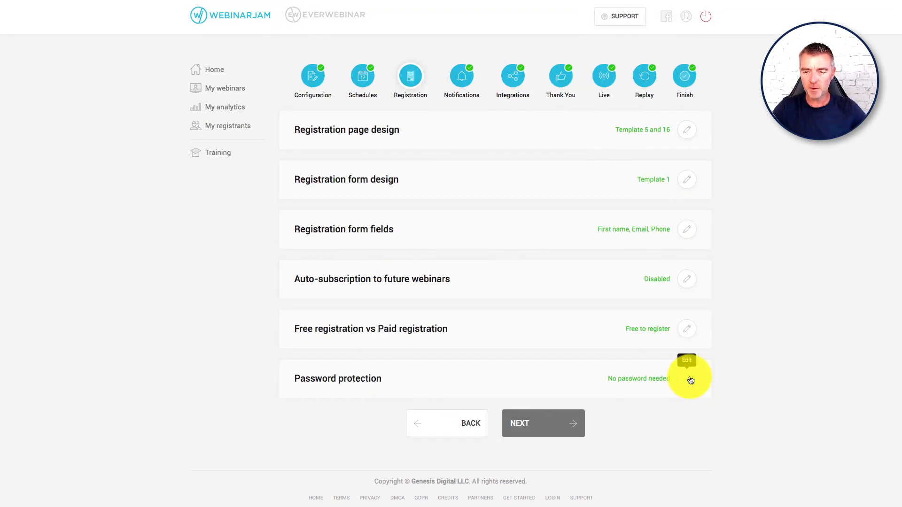
Confirm password protection with the "No password needed" option and continue to the notifications stage
click(688, 378)
scroll(640, 367, down, 2)
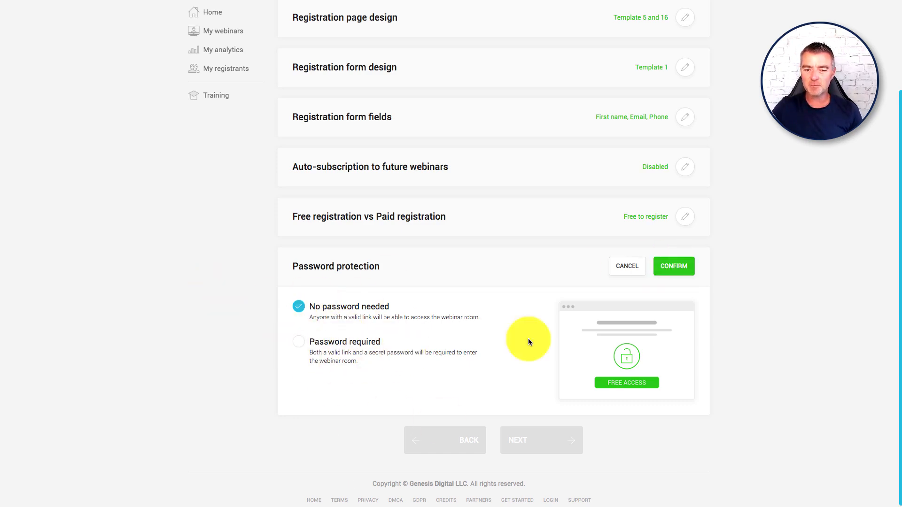
click(672, 261)
click(561, 425)
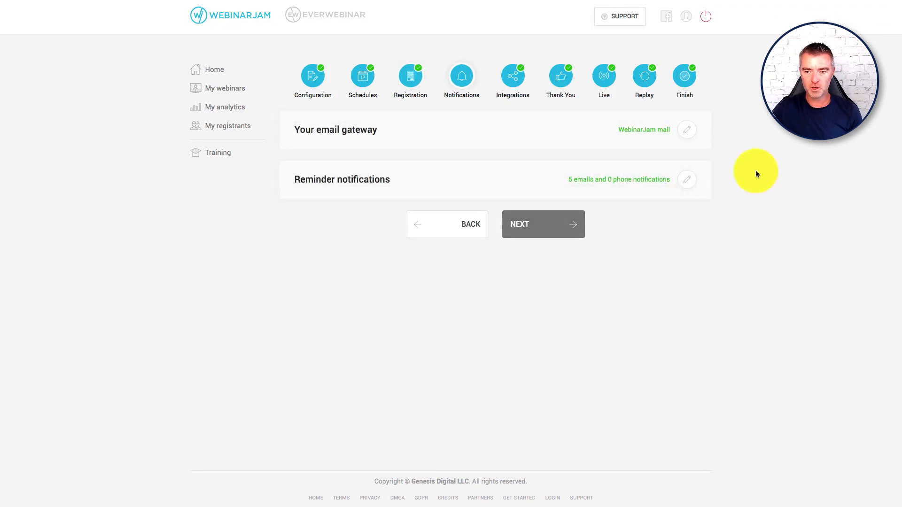
Examine the email gateway options and the Kartra custom fields under Your own autoresponder, then cancel the custom fields dialog
click(688, 132)
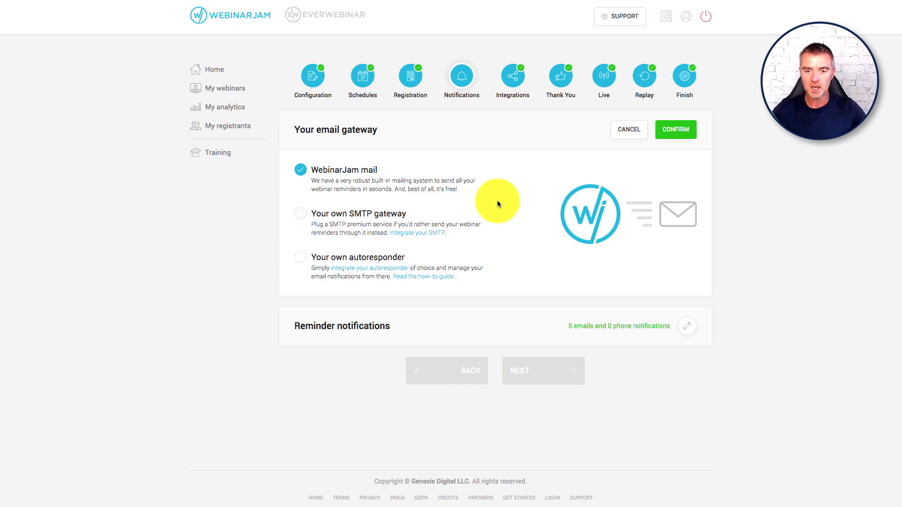
mouse_move(361, 218)
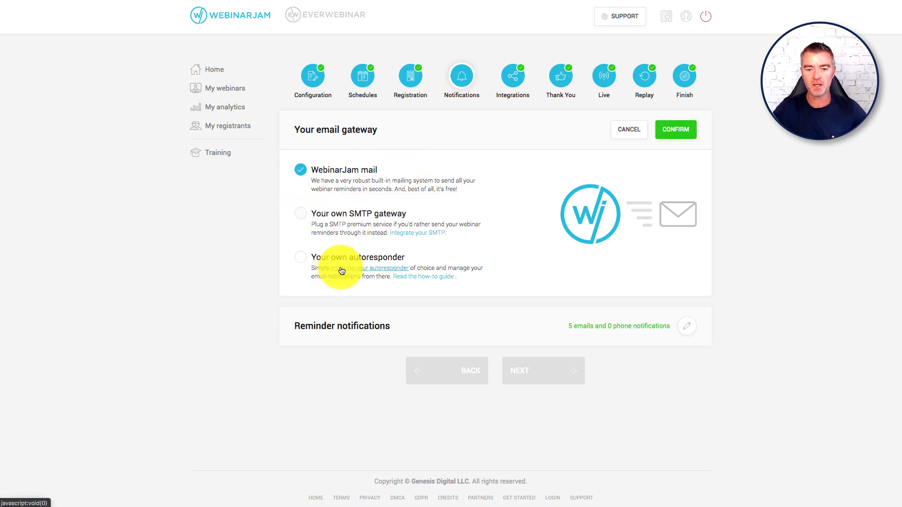
click(302, 260)
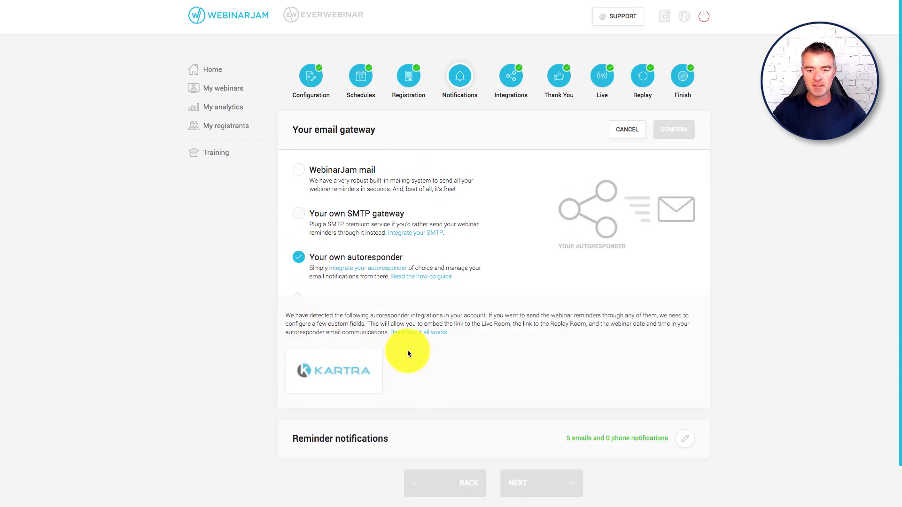
mouse_move(334, 374)
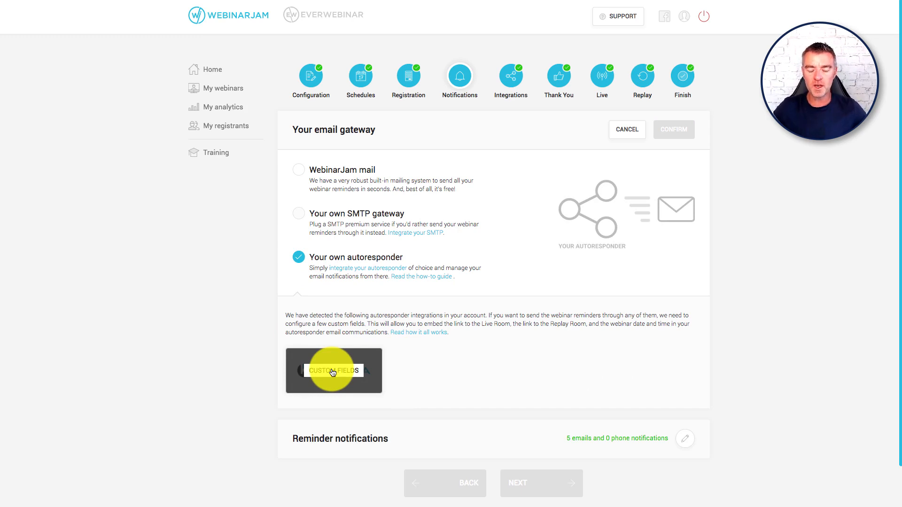
click(346, 373)
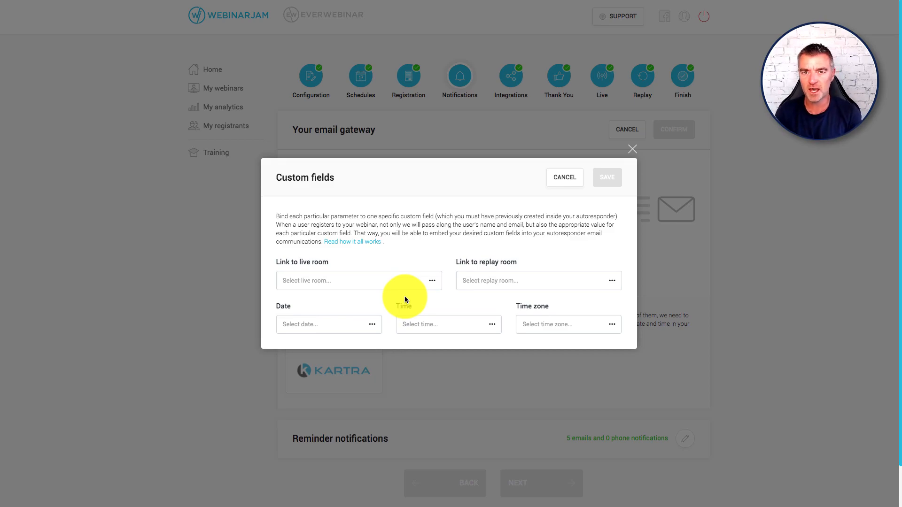
click(564, 177)
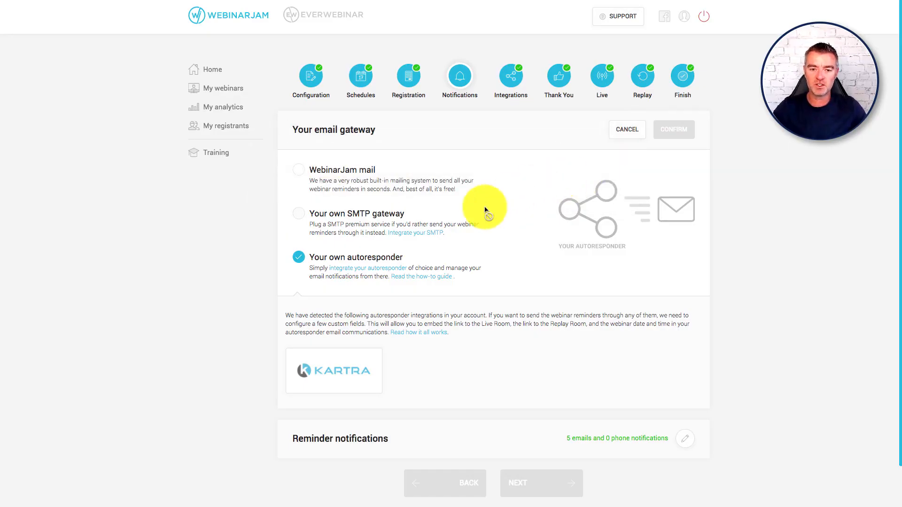
Choose WebinarJam mail as the email gateway and confirm it
click(301, 172)
click(687, 129)
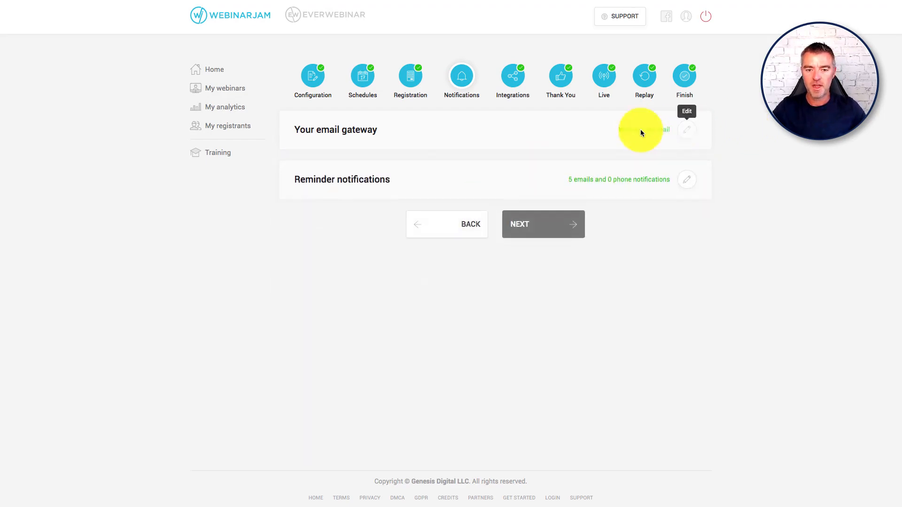
Open the reminder notifications and review the welcome message, pre-webinar, last-minute and post-webinar emails
click(687, 179)
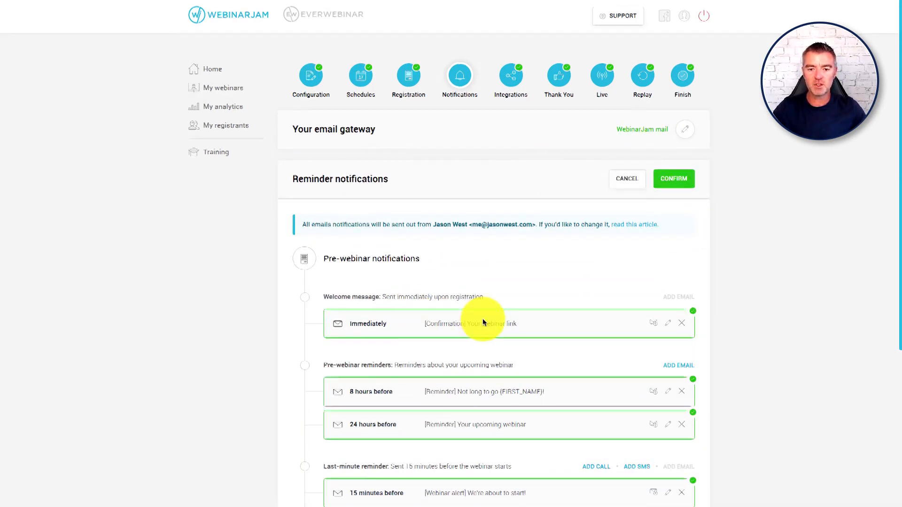
scroll(482, 320, down, 2)
scroll(486, 323, down, 1)
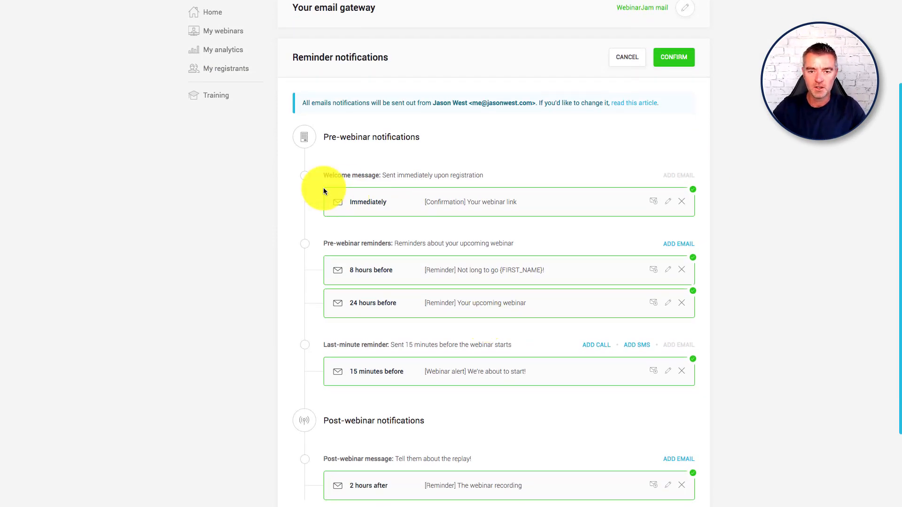
scroll(627, 194, down, 1)
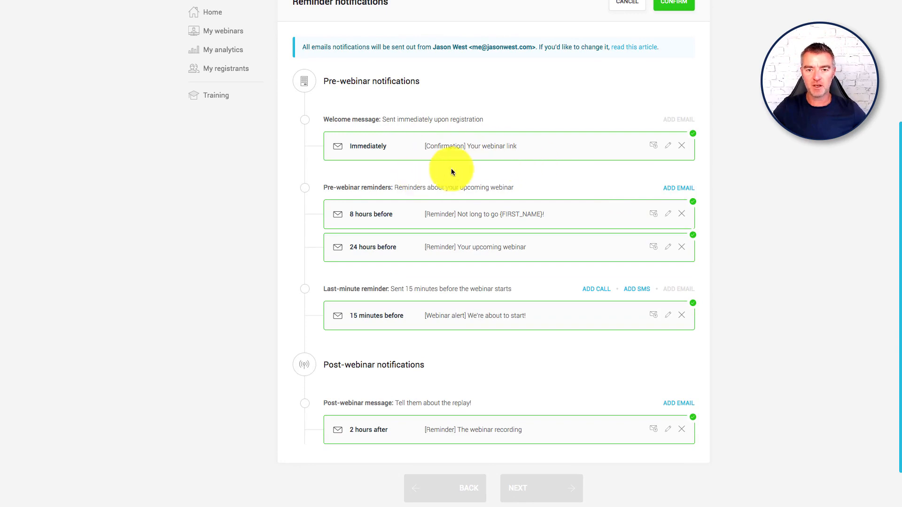
scroll(505, 269, up, 1)
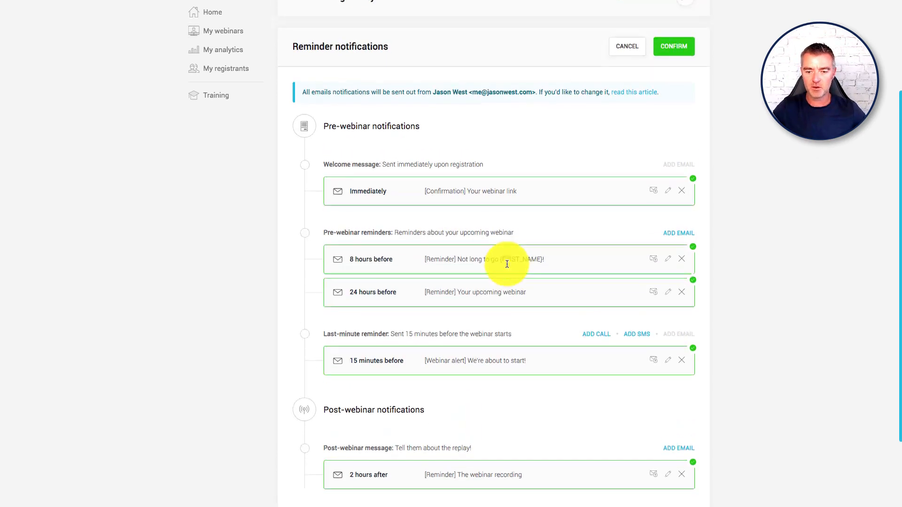
scroll(507, 265, up, 1)
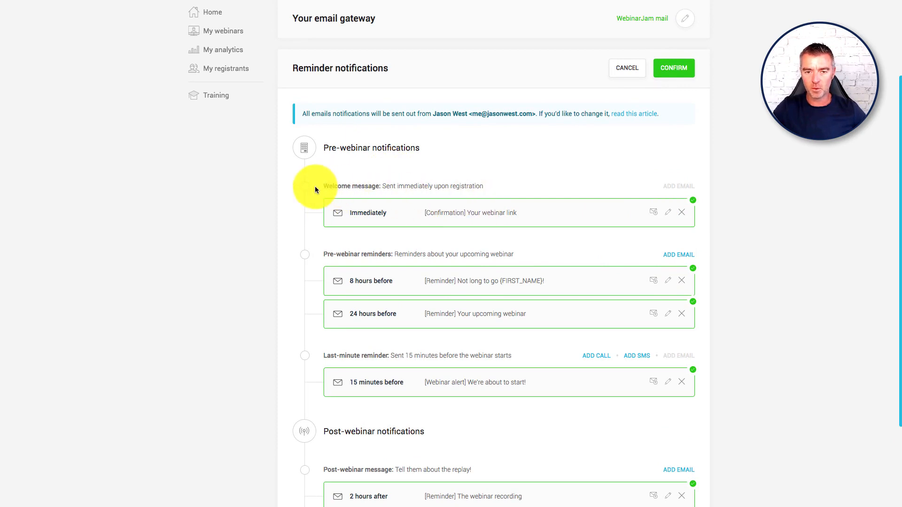
drag(322, 185, 450, 181)
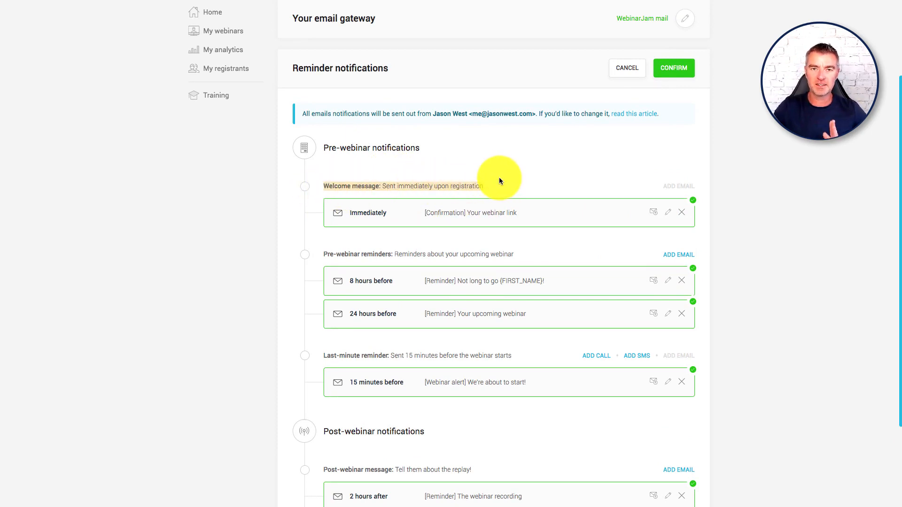
Open the immediate welcome email, review its subject, body and available shortcodes, and save it
click(669, 212)
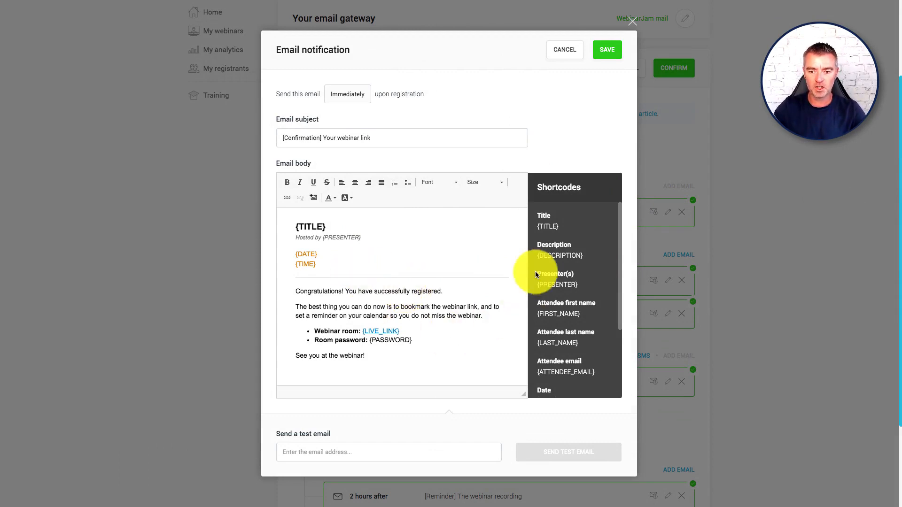
scroll(555, 252, down, 2)
scroll(551, 243, up, 2)
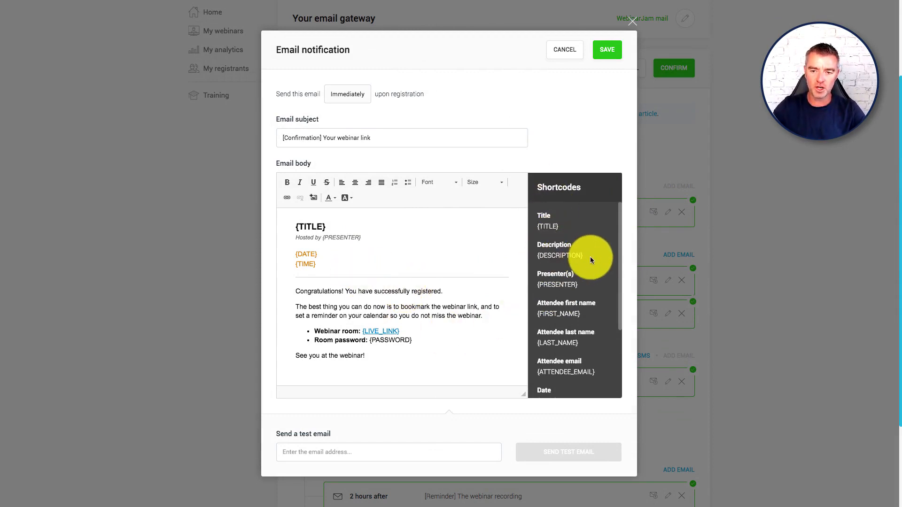
drag(580, 256, 540, 256)
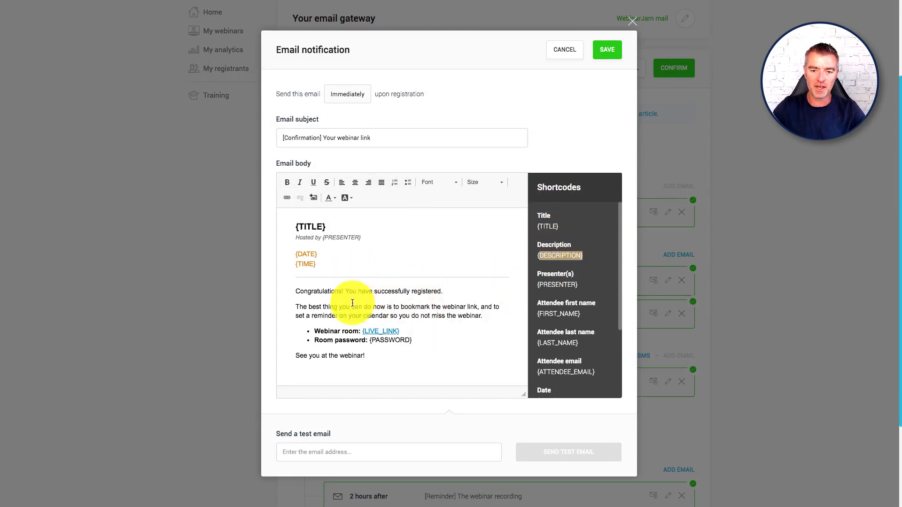
scroll(440, 324, up, 5)
scroll(442, 330, down, 5)
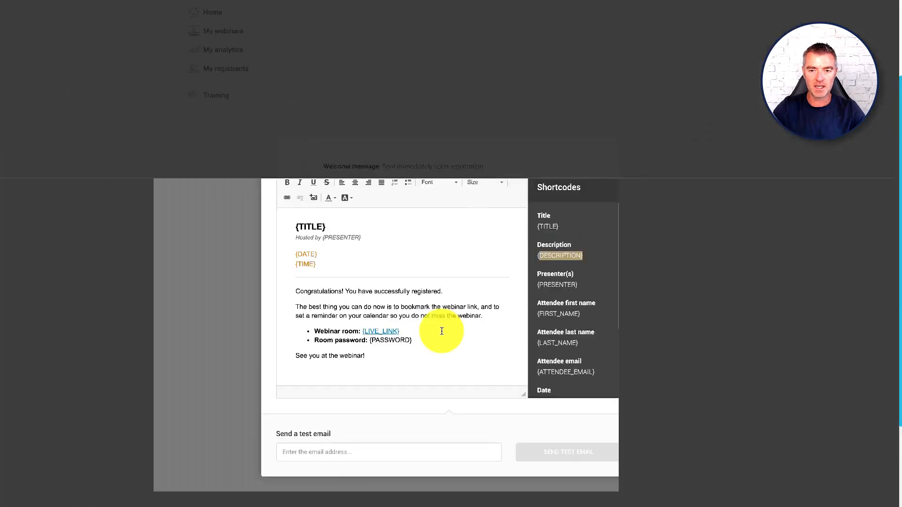
scroll(427, 360, down, 3)
scroll(429, 353, up, 1)
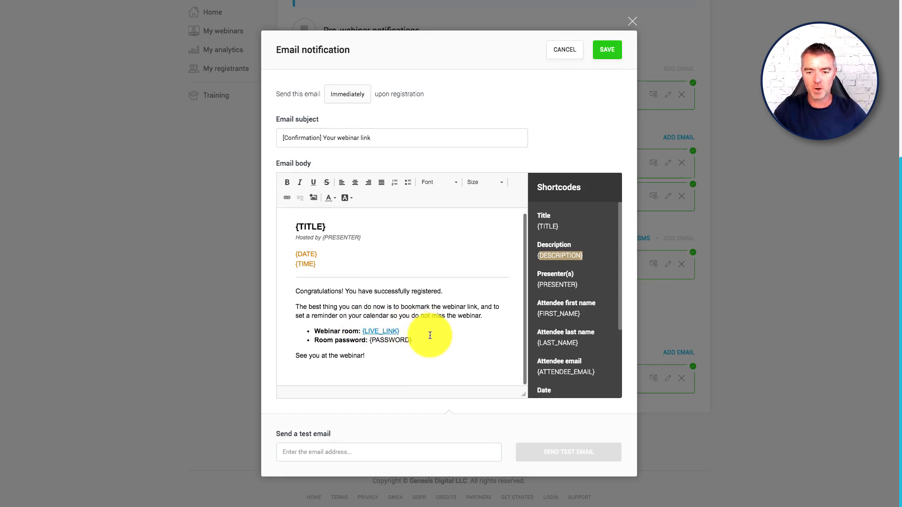
click(609, 50)
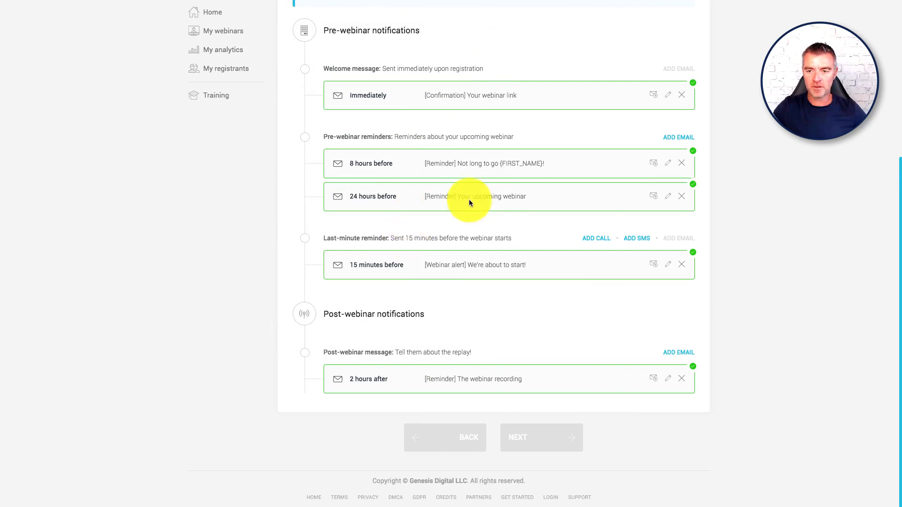
Review the remaining reminder emails and the call and SMS options, confirm the reminder notifications and continue to the integrations stage
scroll(681, 137, up, 1)
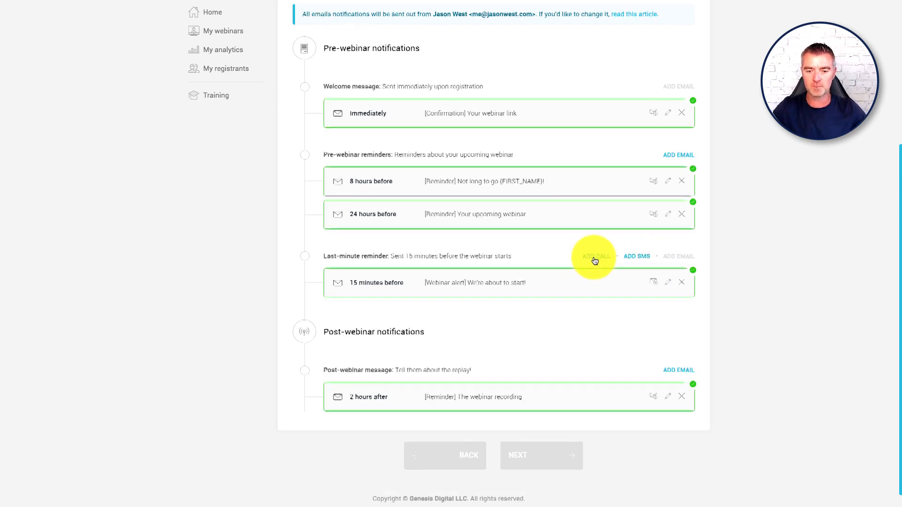
scroll(594, 257, down, 1)
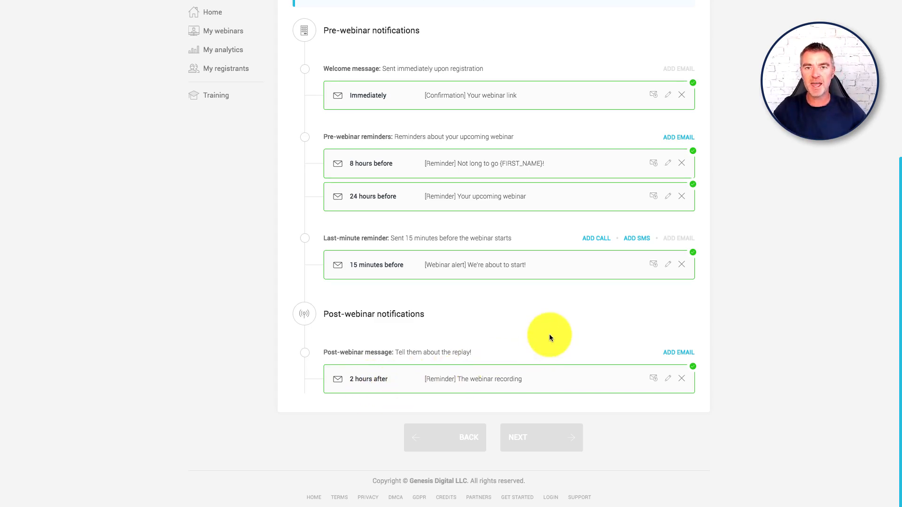
scroll(560, 337, up, 4)
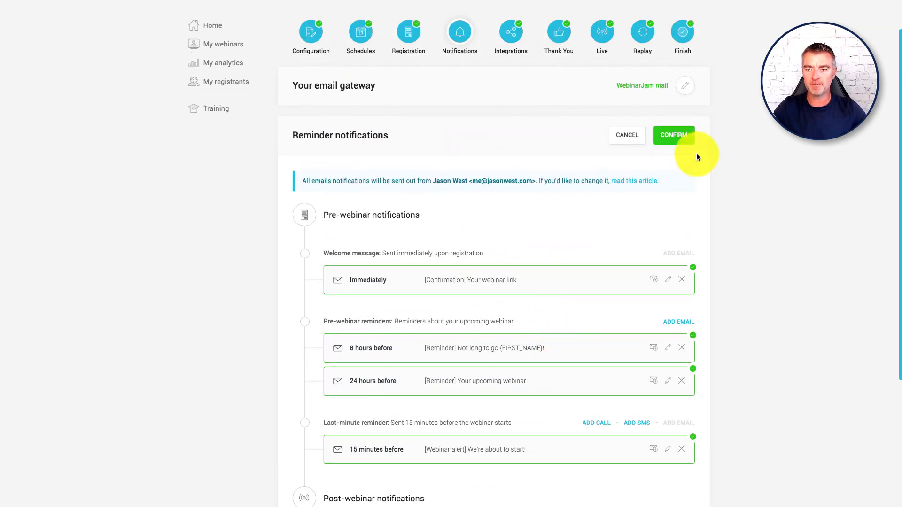
click(678, 133)
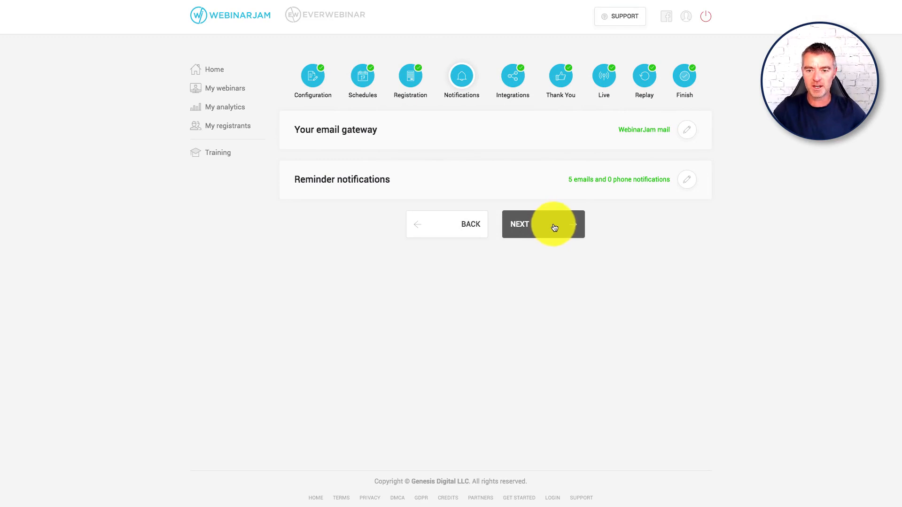
click(543, 229)
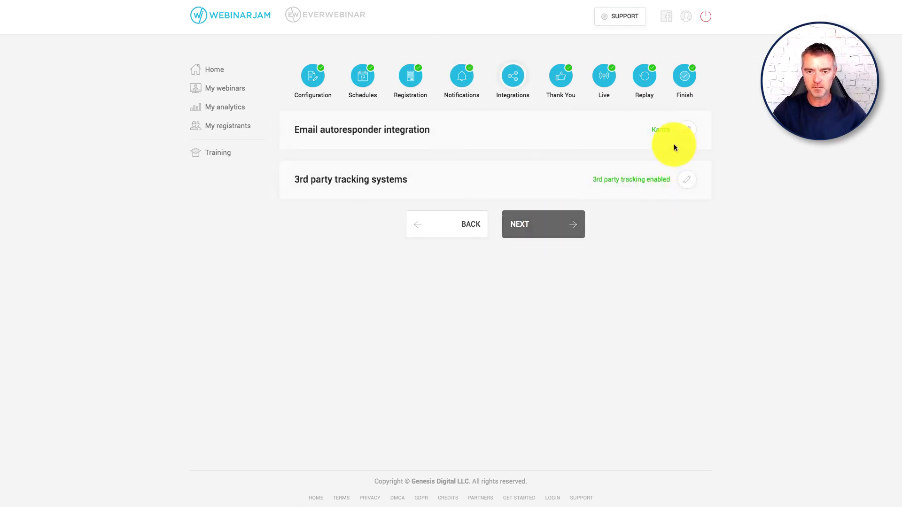
Open the Kartra autoresponder integration, examine its if/then rules for tags and lists, and close the rules dialog
click(686, 131)
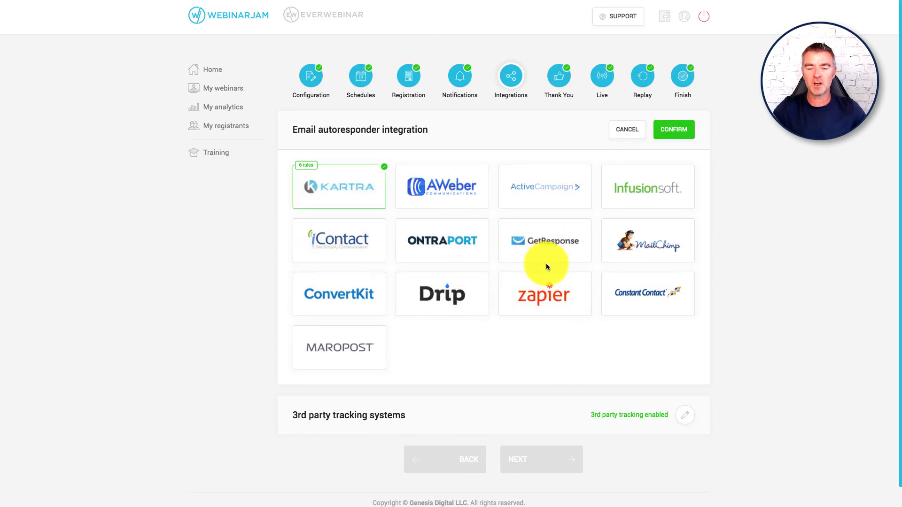
mouse_move(344, 194)
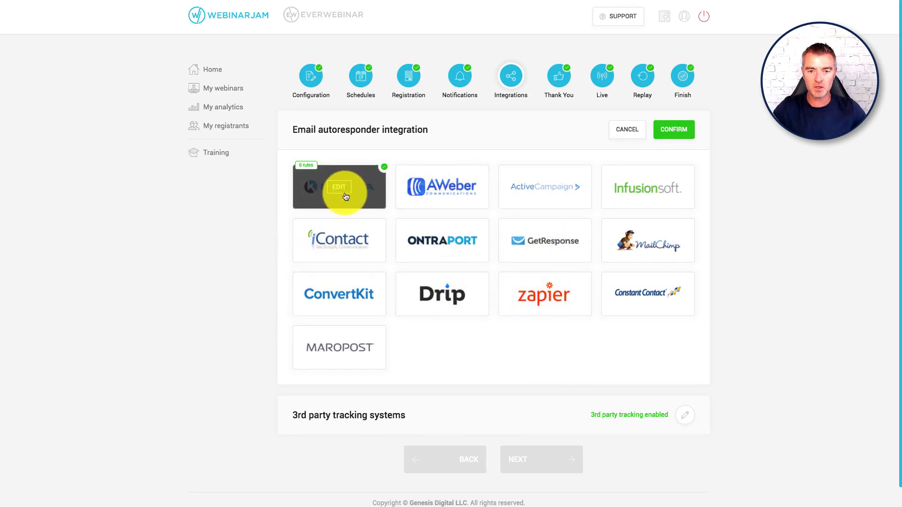
click(342, 187)
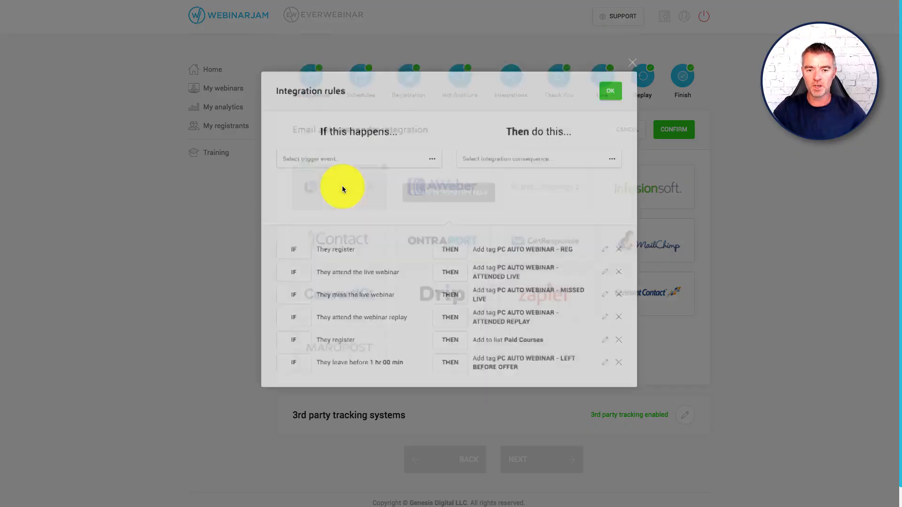
scroll(418, 238, down, 1)
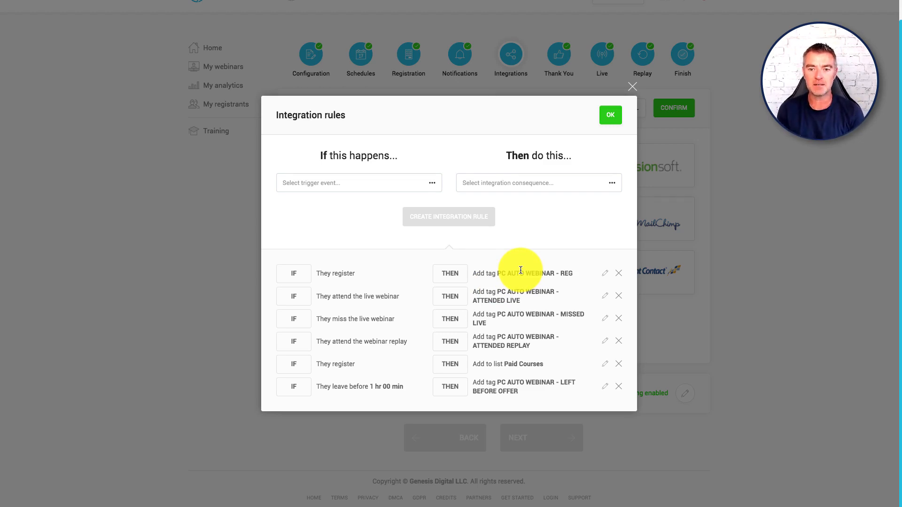
drag(498, 273, 571, 271)
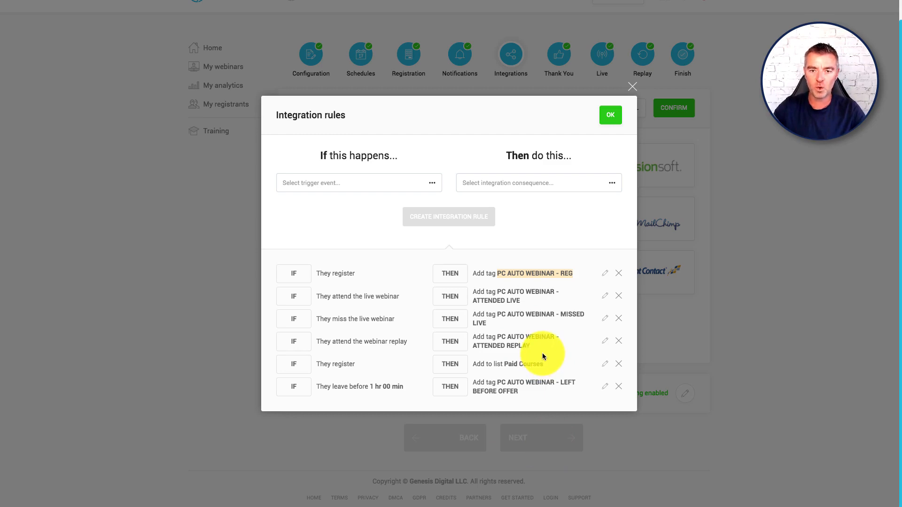
click(610, 115)
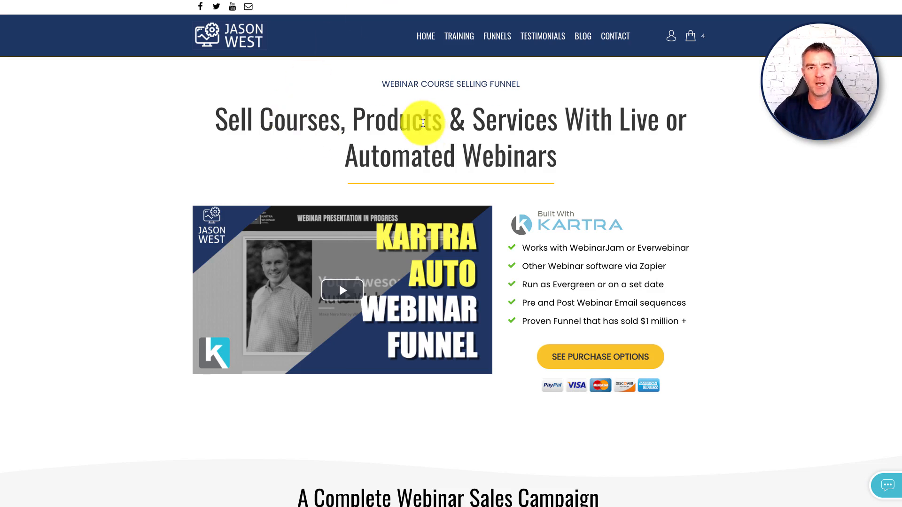
Look through the webinar course selling funnel's sales page, covering its features and the items included in the Kartra campaign
scroll(515, 134, down, 1)
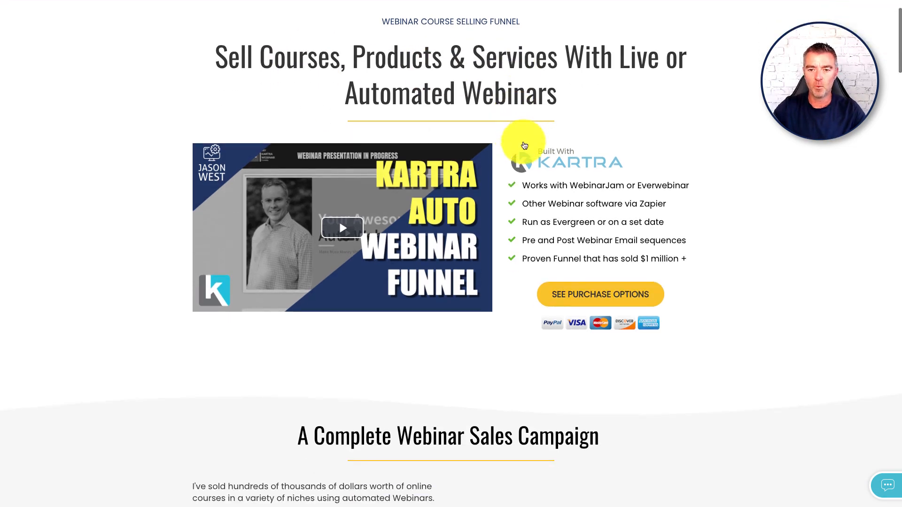
scroll(606, 257, down, 1)
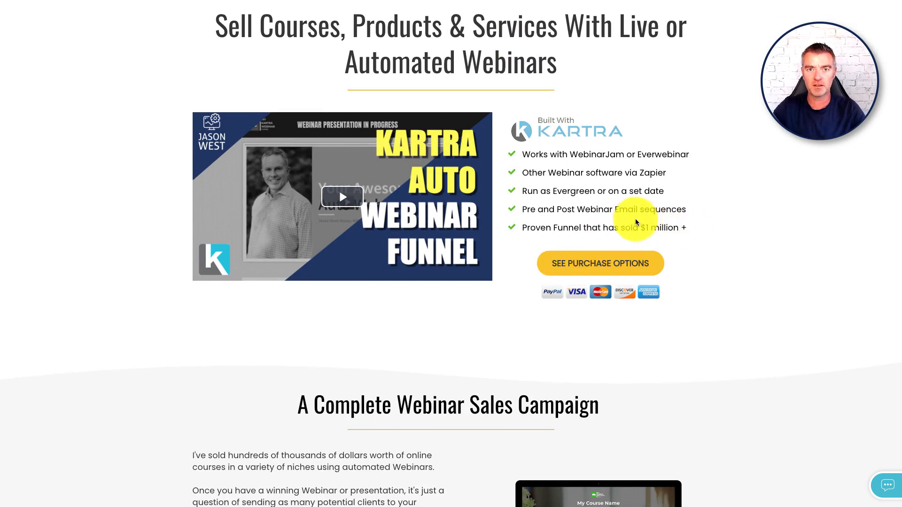
scroll(634, 222, down, 2)
scroll(633, 222, down, 8)
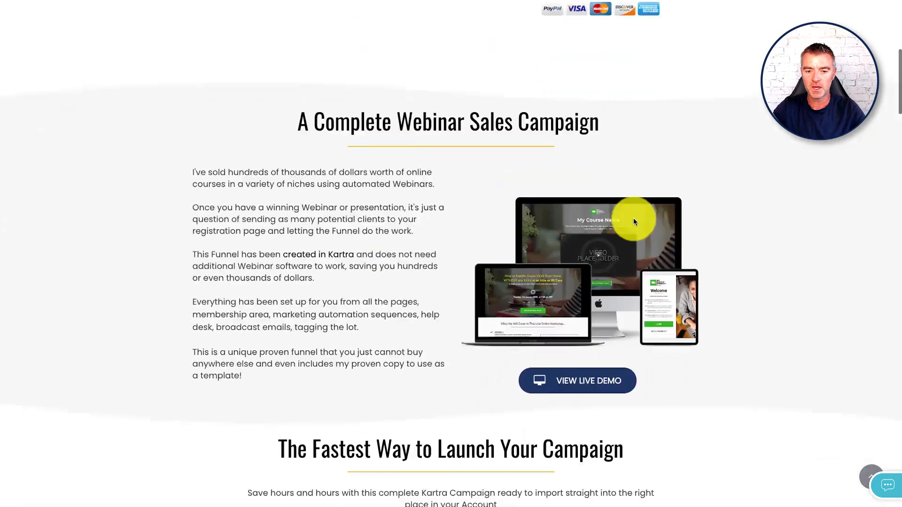
scroll(639, 227, down, 1)
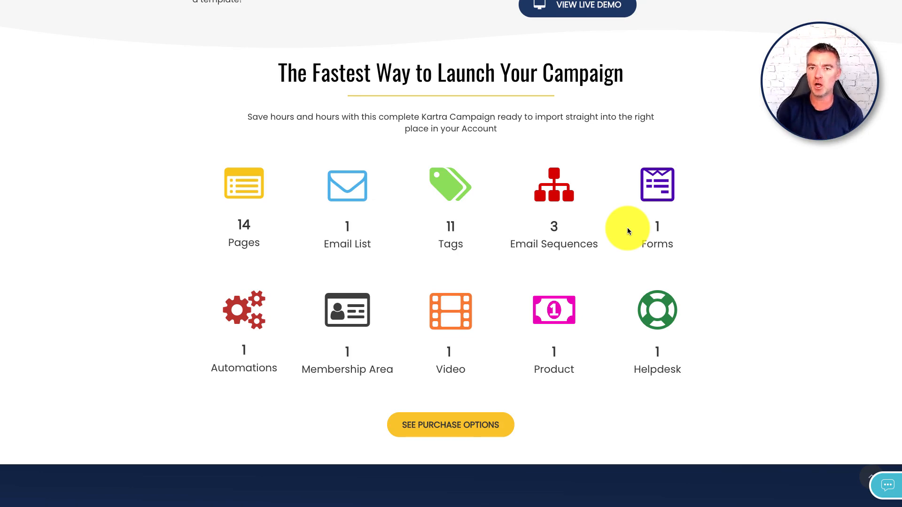
scroll(599, 263, up, 8)
scroll(600, 262, up, 7)
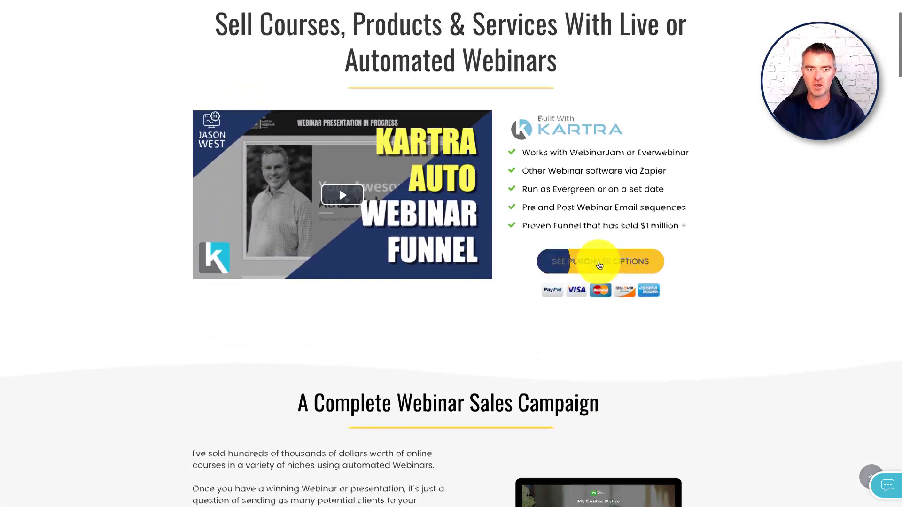
Finish looking through the funnel's sales page, return to the WebinarJam integrations and confirm the Kartra email autoresponder integration
scroll(600, 262, down, 2)
scroll(516, 233, down, 9)
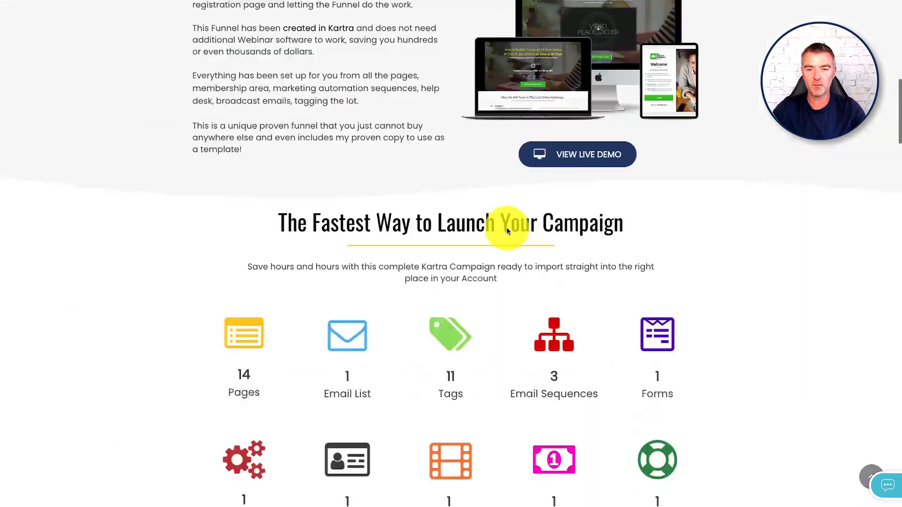
scroll(517, 198, up, 12)
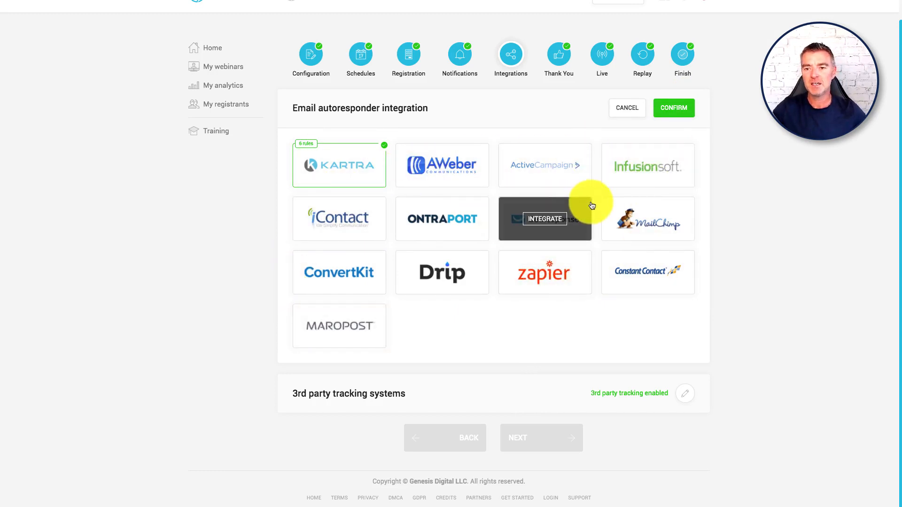
click(681, 108)
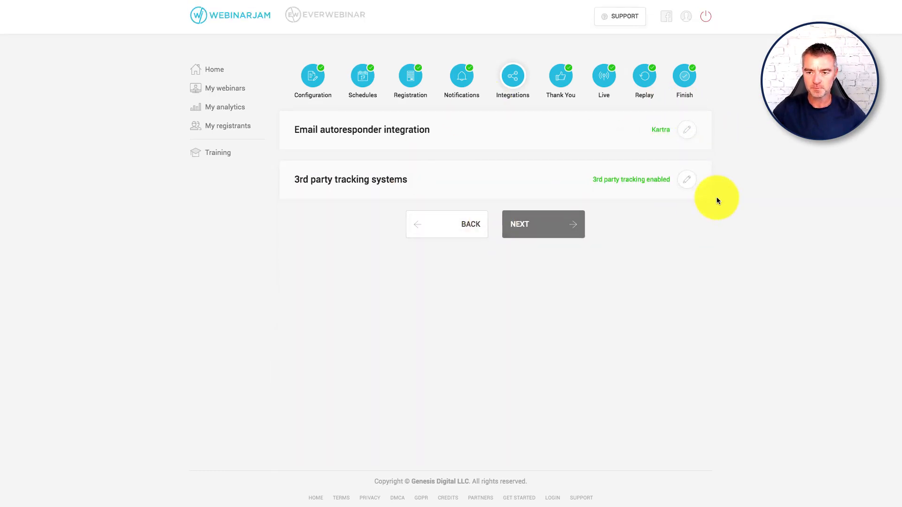
Open the 3rd party tracking systems settings and examine the Facebook Pixel code embedded for registration page tracking
click(687, 180)
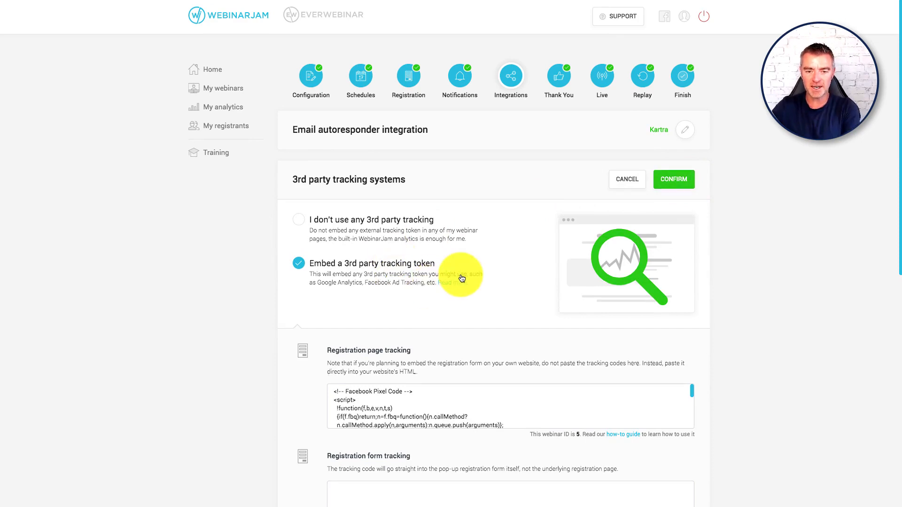
scroll(404, 278, down, 2)
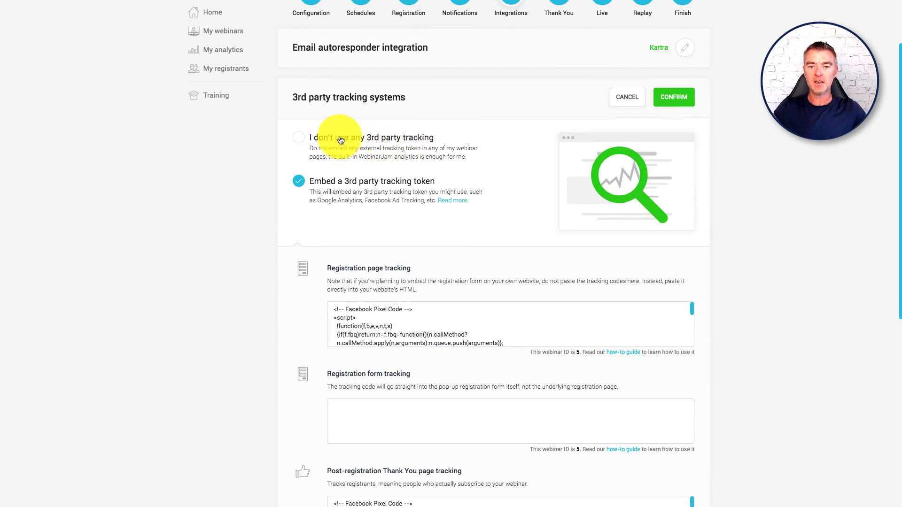
scroll(409, 216, down, 2)
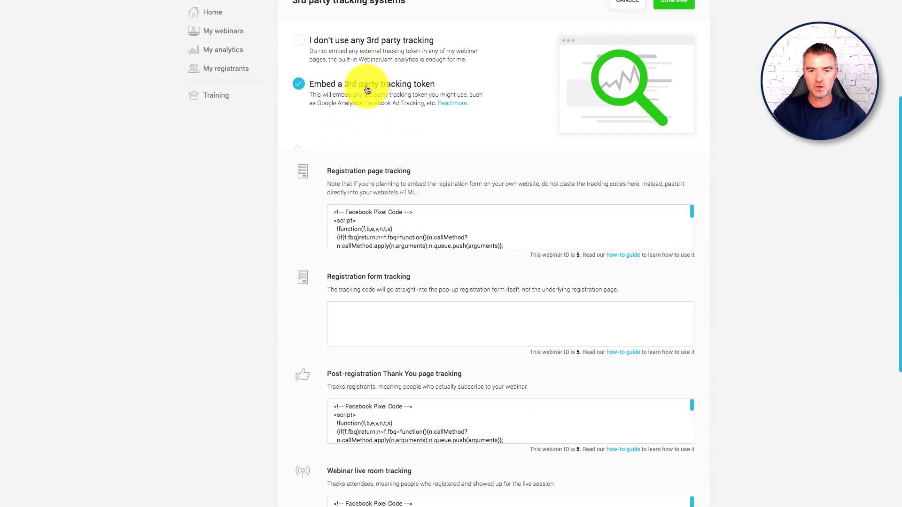
scroll(536, 247, down, 1)
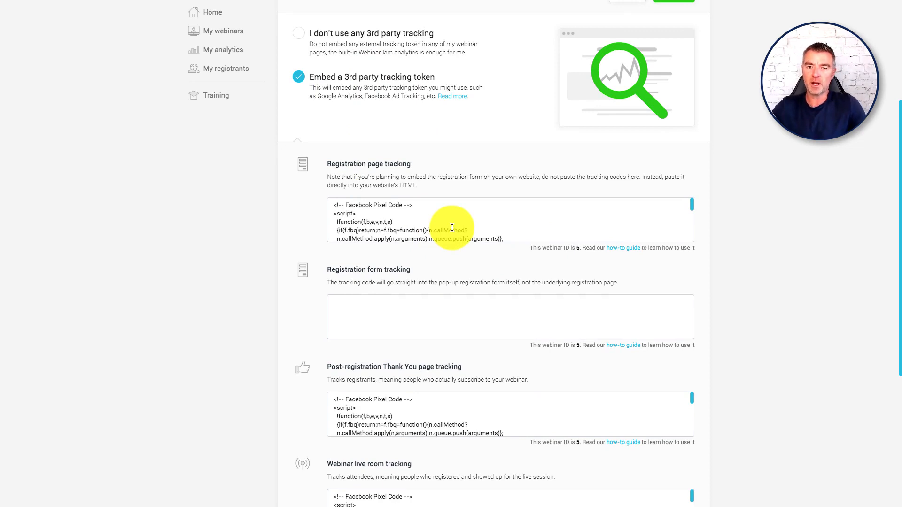
drag(332, 204, 520, 236)
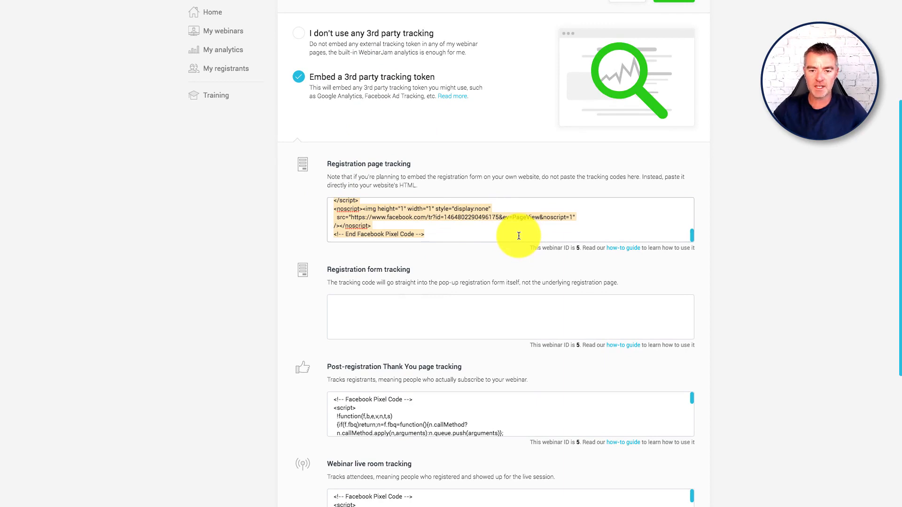
Review the tracking codes for the remaining webinar pages, confirm the embedded 3rd party tracking and continue to the Thank You stage
scroll(518, 242, down, 5)
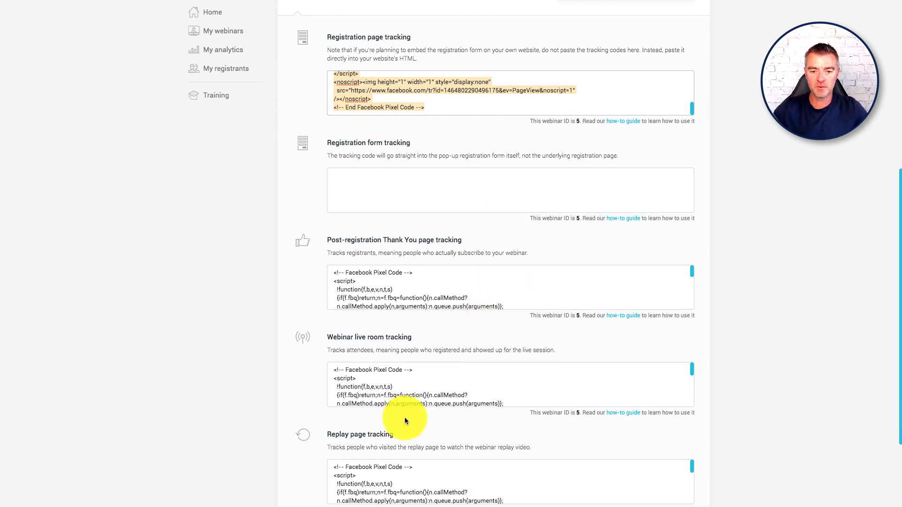
scroll(459, 469, down, 5)
scroll(283, 300, down, 3)
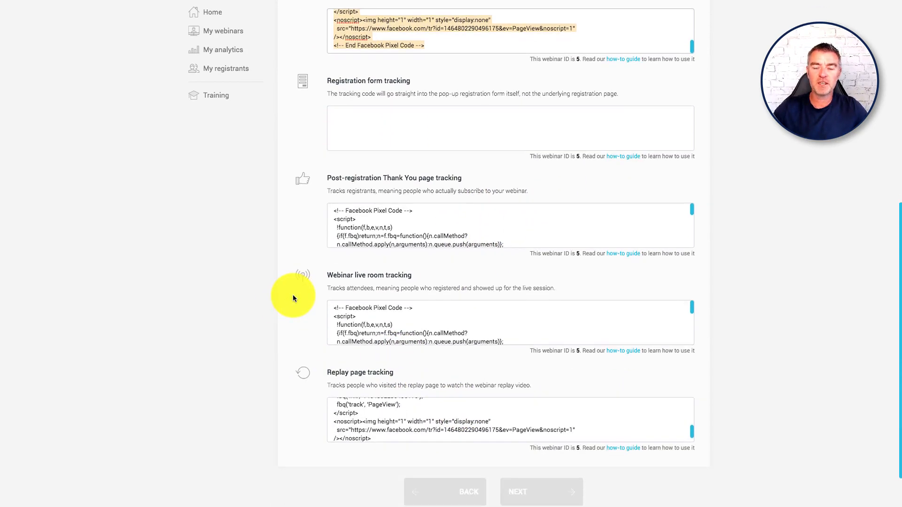
scroll(293, 299, down, 1)
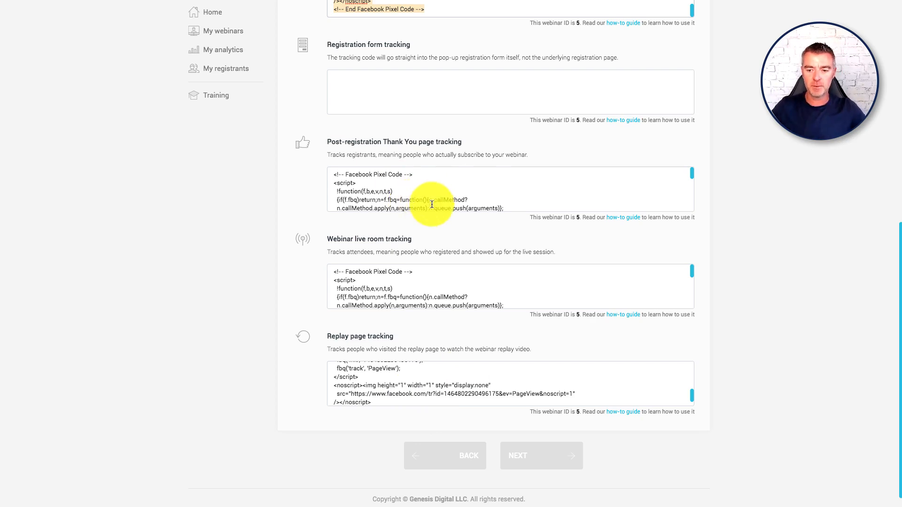
scroll(562, 254, up, 5)
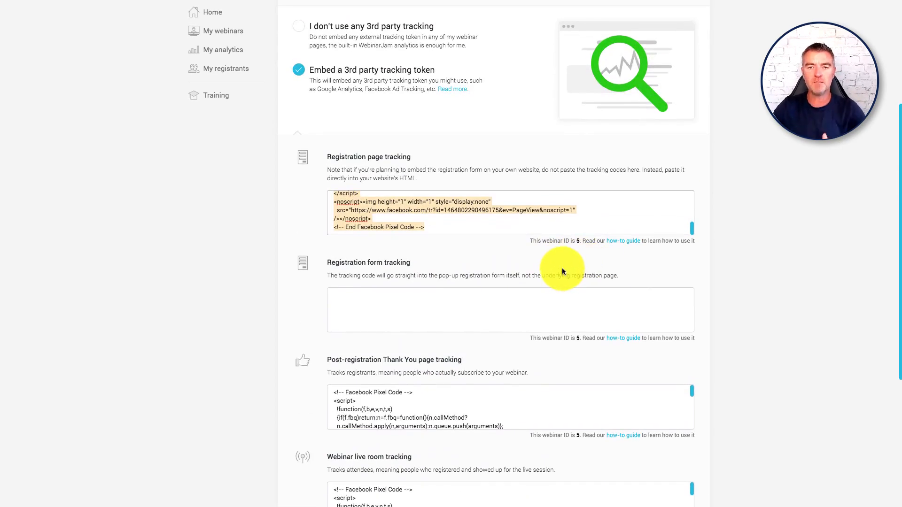
scroll(557, 269, up, 2)
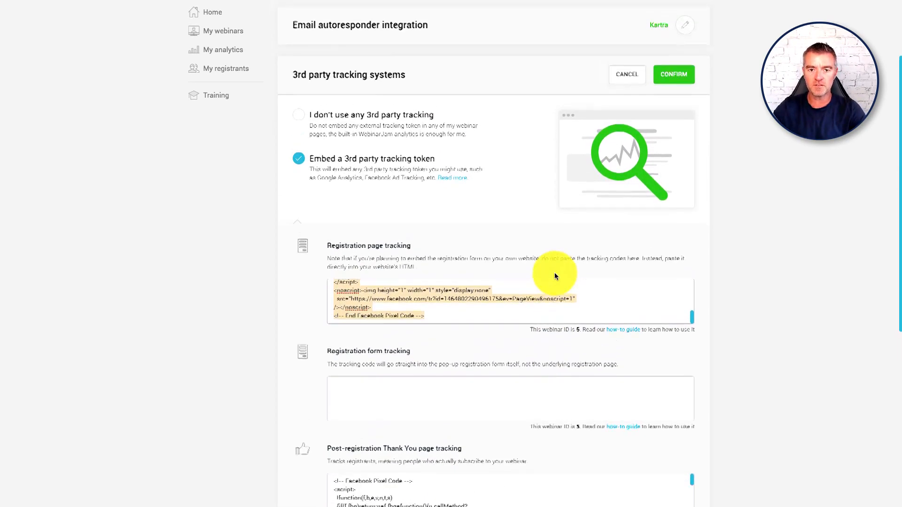
scroll(459, 352, down, 4)
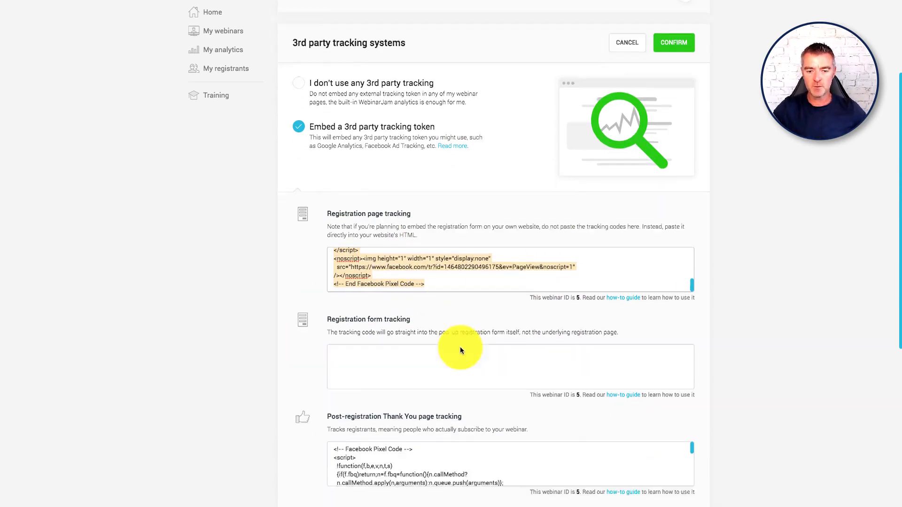
scroll(520, 308, up, 5)
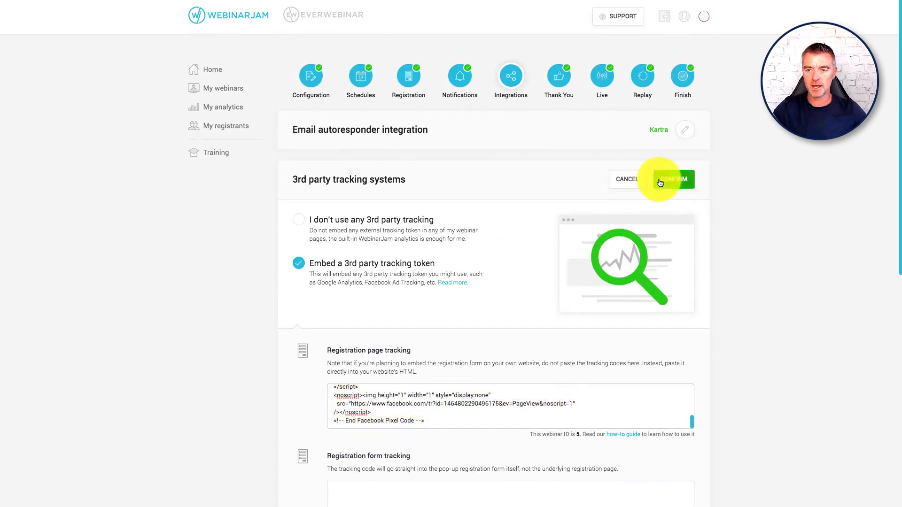
click(671, 179)
click(566, 225)
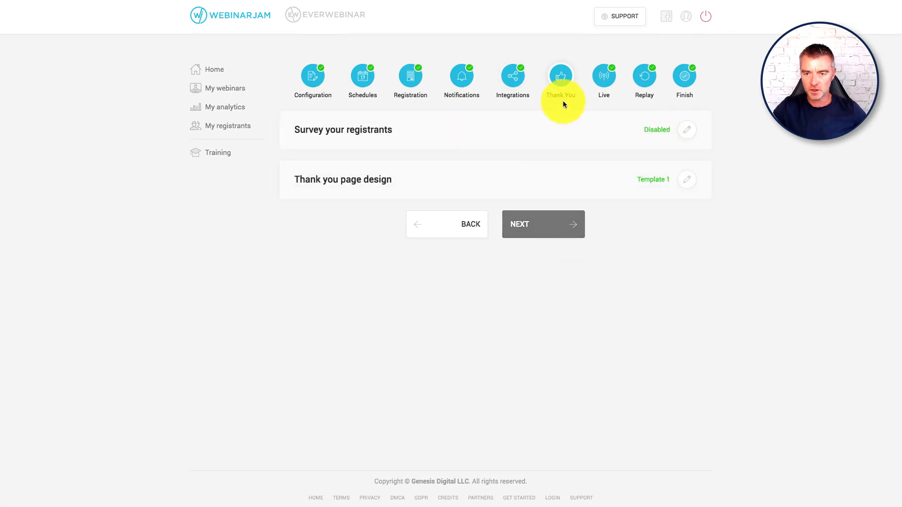
Examine the modules available for surveying registrants, switch back to not surveying them and confirm
click(687, 130)
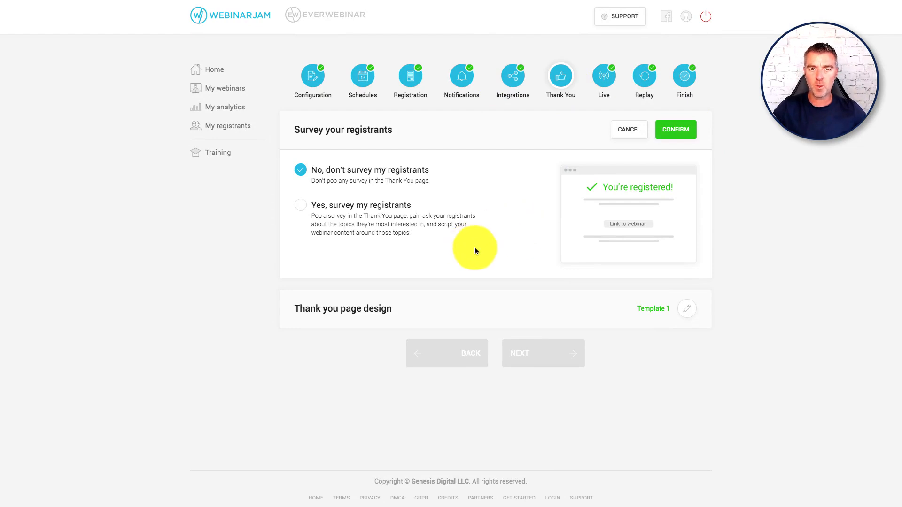
click(329, 219)
scroll(396, 344, down, 1)
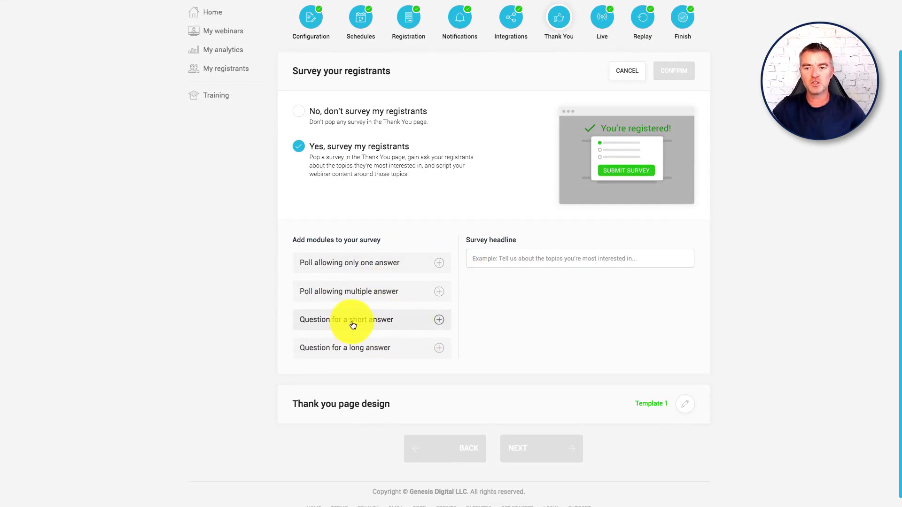
click(299, 111)
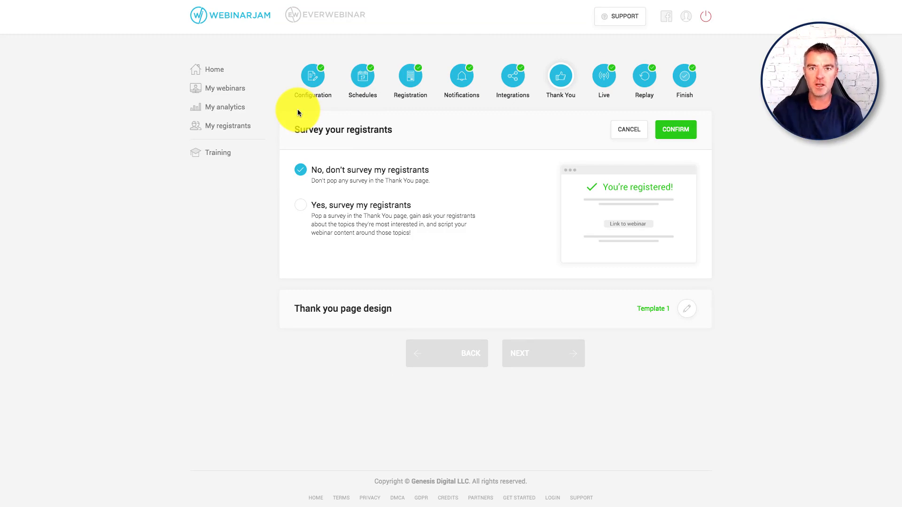
click(679, 129)
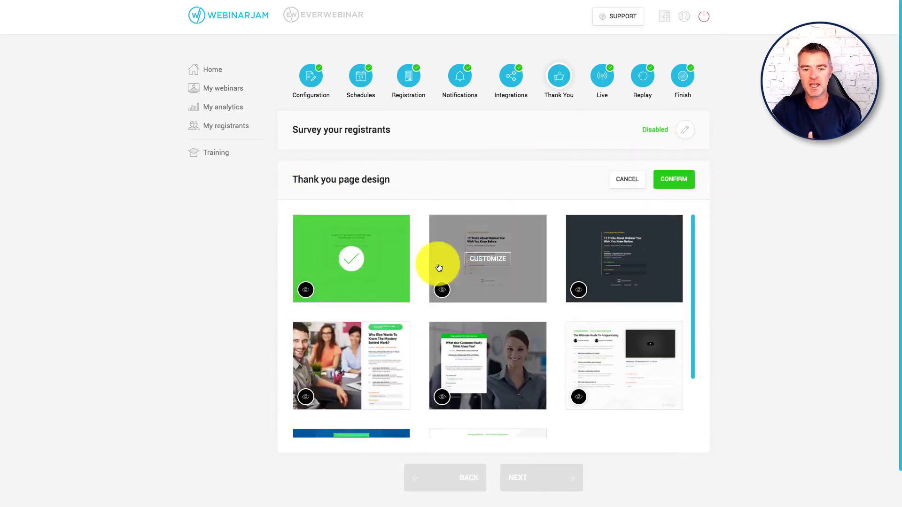
Preview the selected thank you page template, browse the other designs, confirm the current one and continue to the Live stage
click(306, 289)
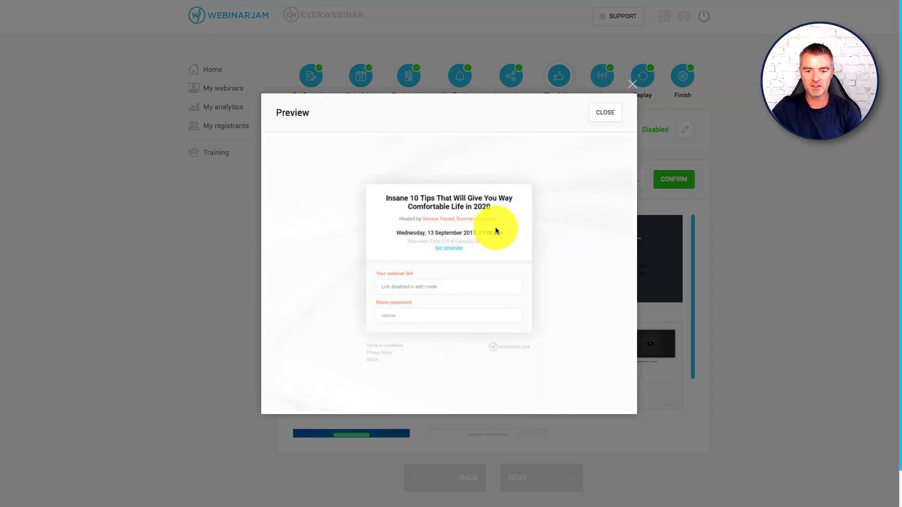
click(606, 112)
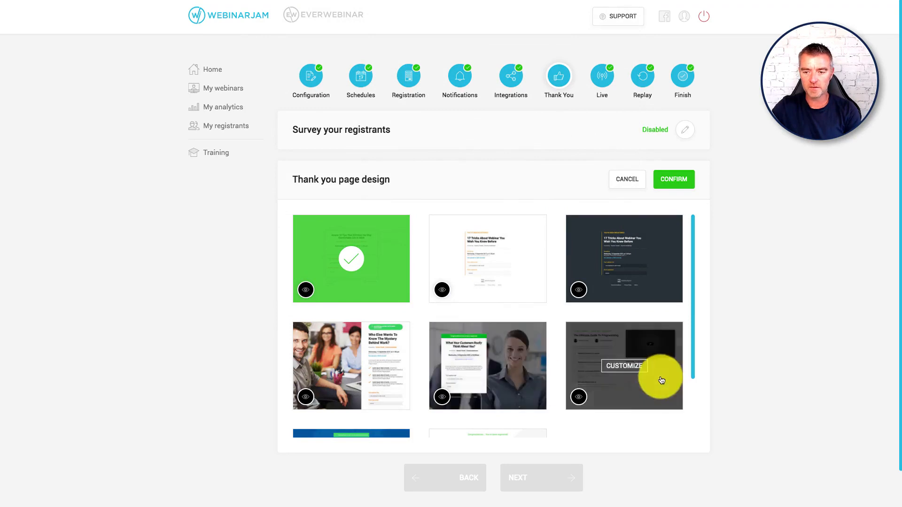
scroll(625, 287, down, 2)
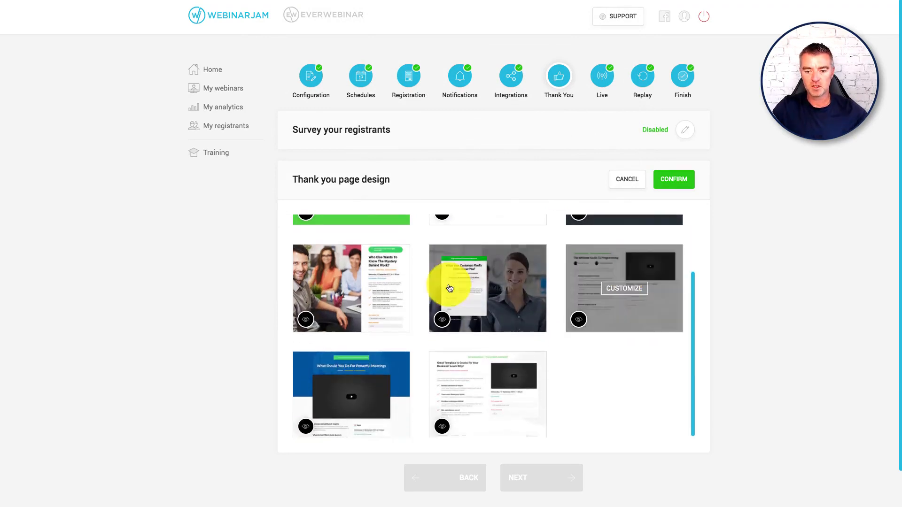
scroll(447, 288, up, 2)
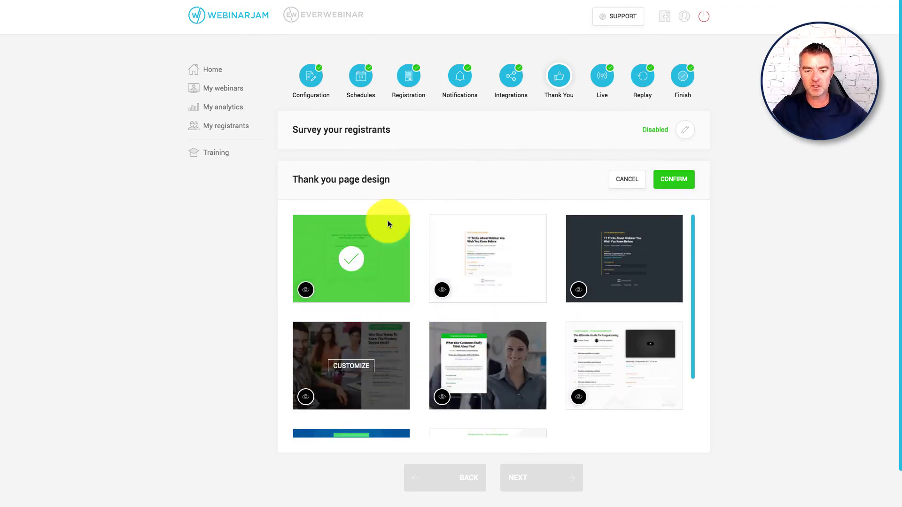
click(680, 179)
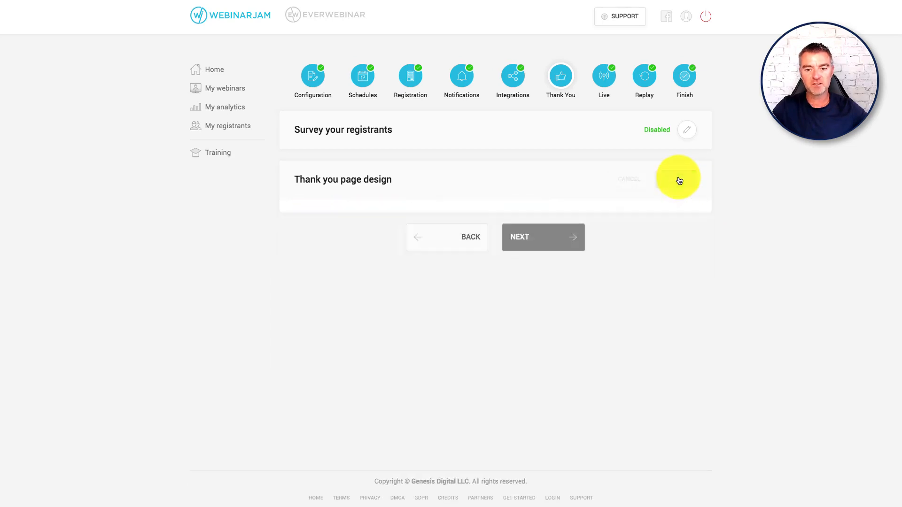
click(546, 230)
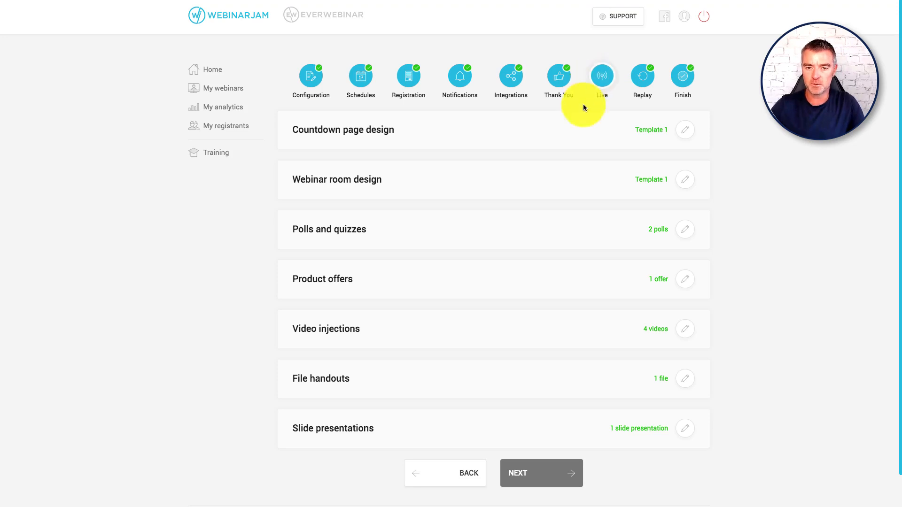
Open the countdown page design, preview the selected waiting page template and confirm it
click(686, 131)
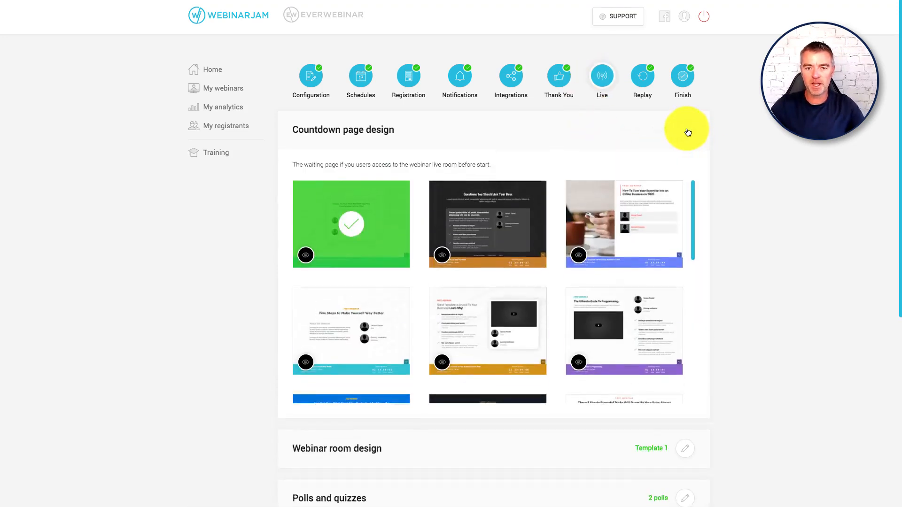
mouse_move(371, 220)
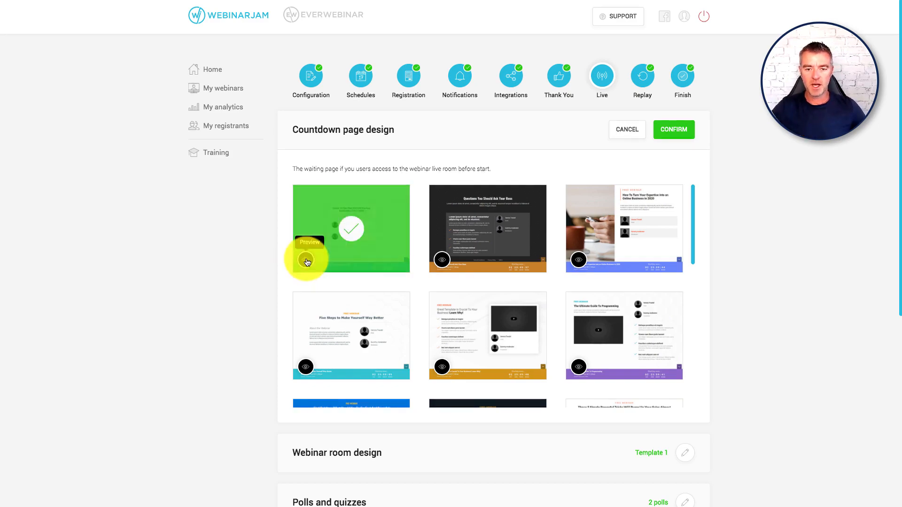
click(306, 260)
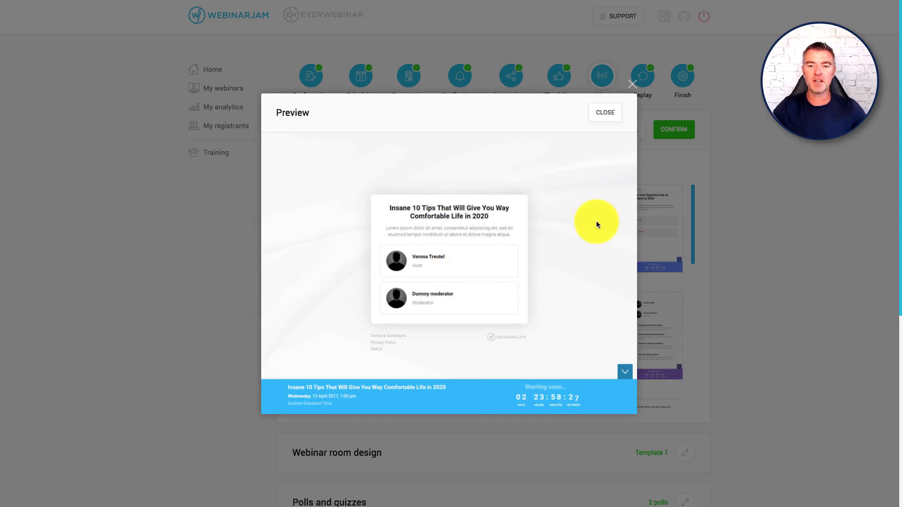
click(606, 115)
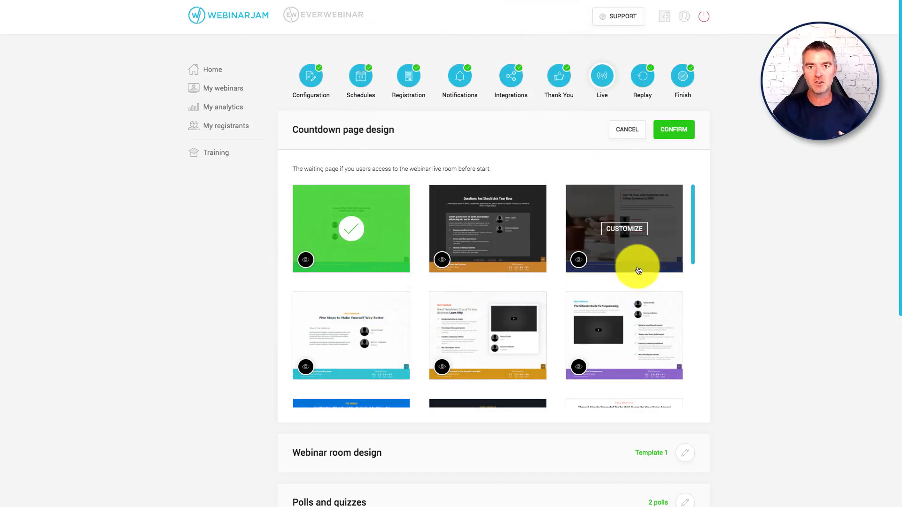
click(681, 132)
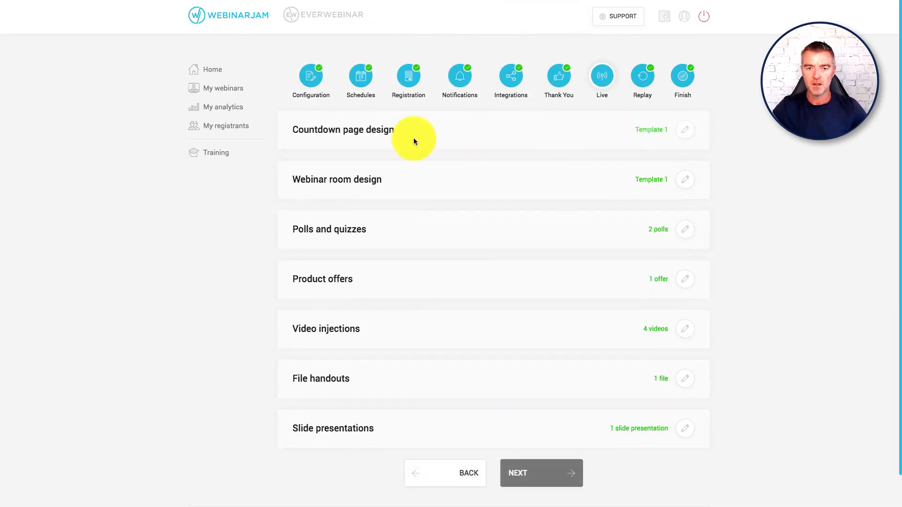
Review the available webinar room designs and their colour schemes, and confirm the selected template
click(686, 182)
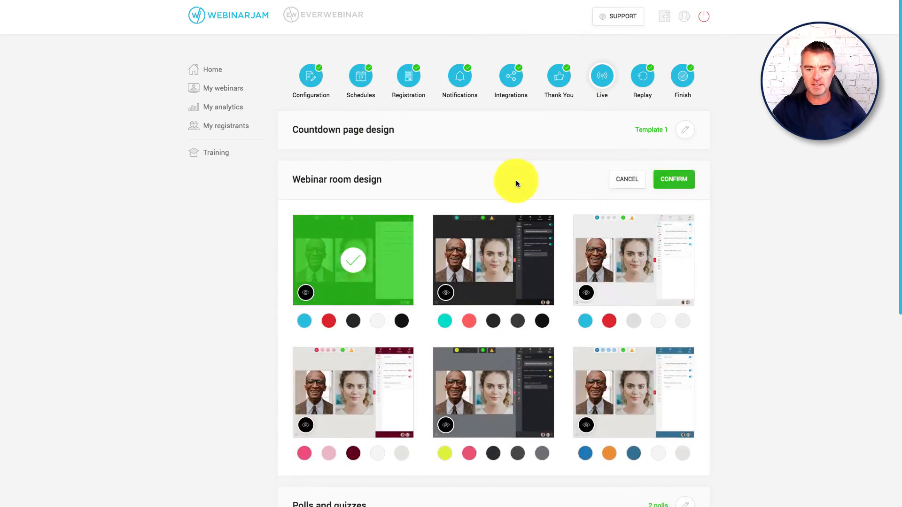
scroll(549, 373, down, 2)
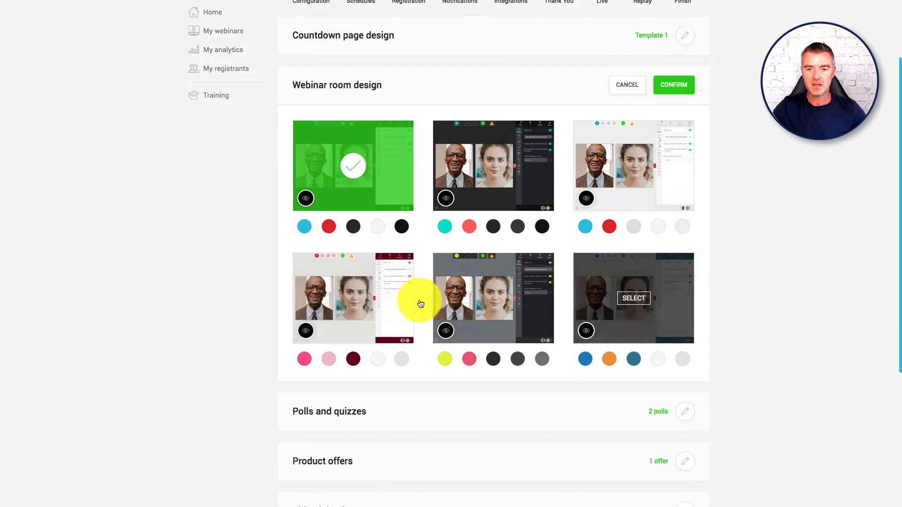
click(681, 90)
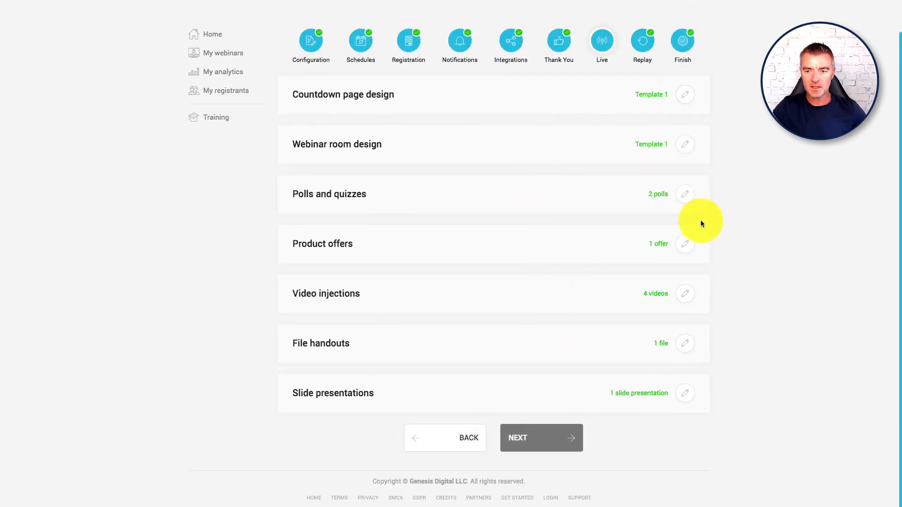
Open the polls and quizzes, review the poll about making money online and its answer options, save it and confirm the section
click(685, 194)
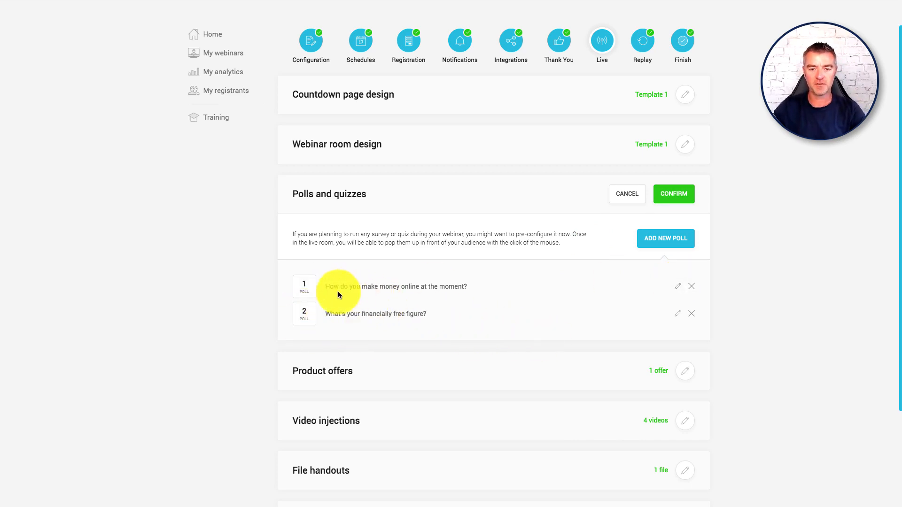
click(678, 286)
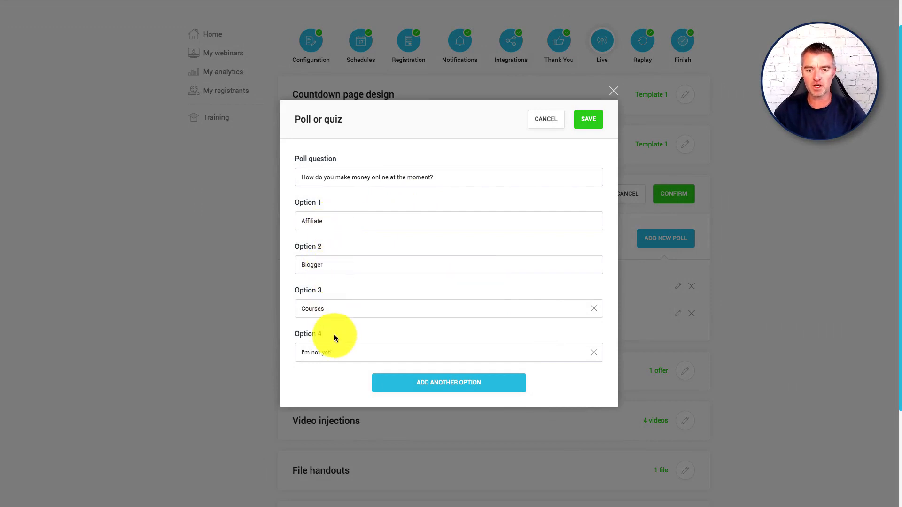
scroll(373, 327, down, 1)
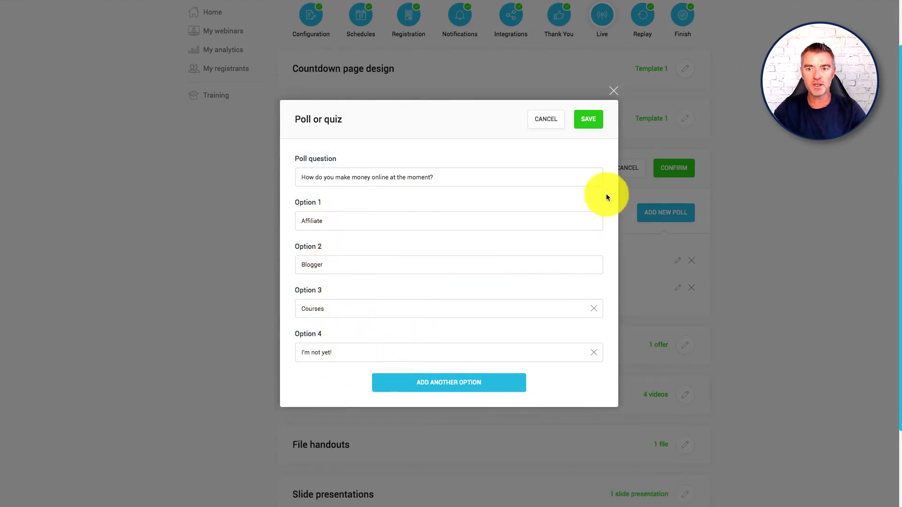
click(591, 122)
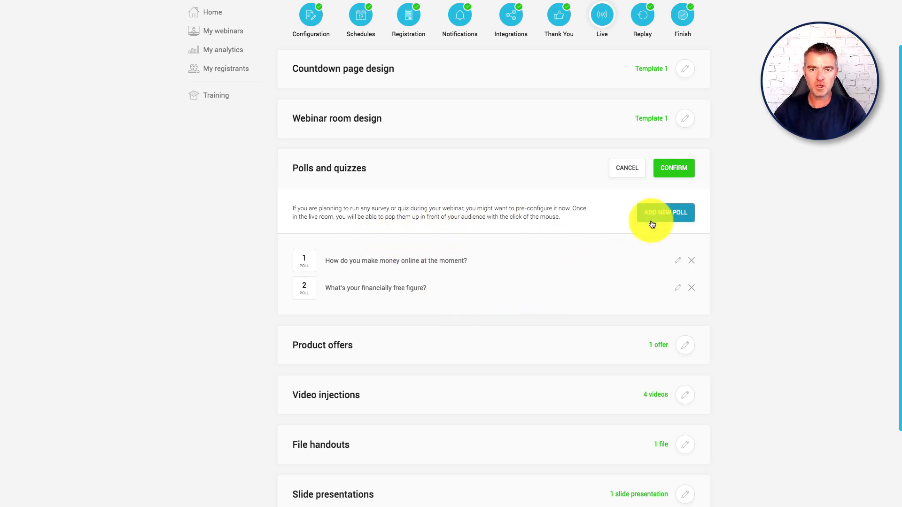
click(675, 168)
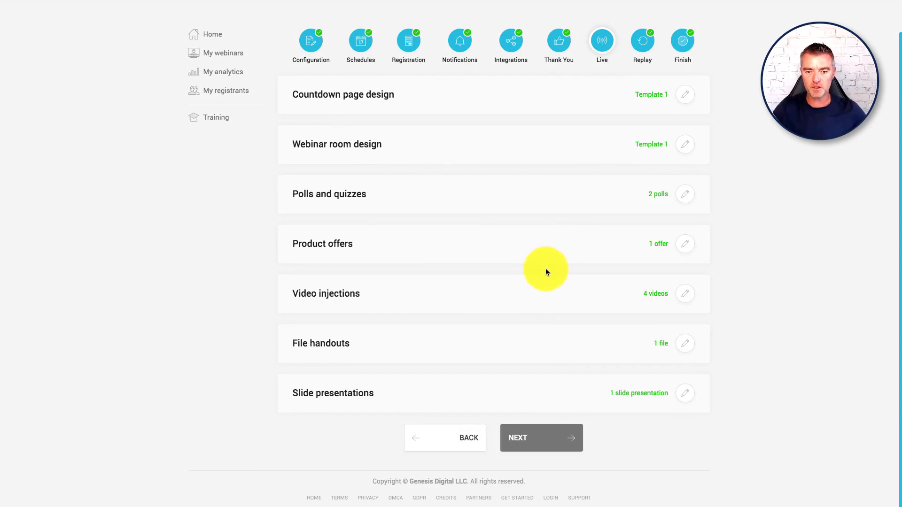
Open the PaidCourses product offer and review its name, texts, checkout link and real-time sales broadcast setting
click(686, 245)
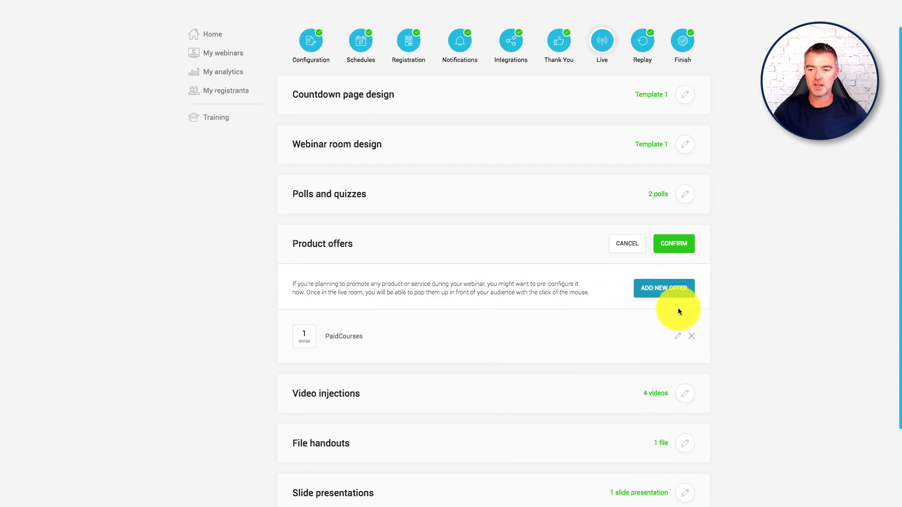
click(678, 336)
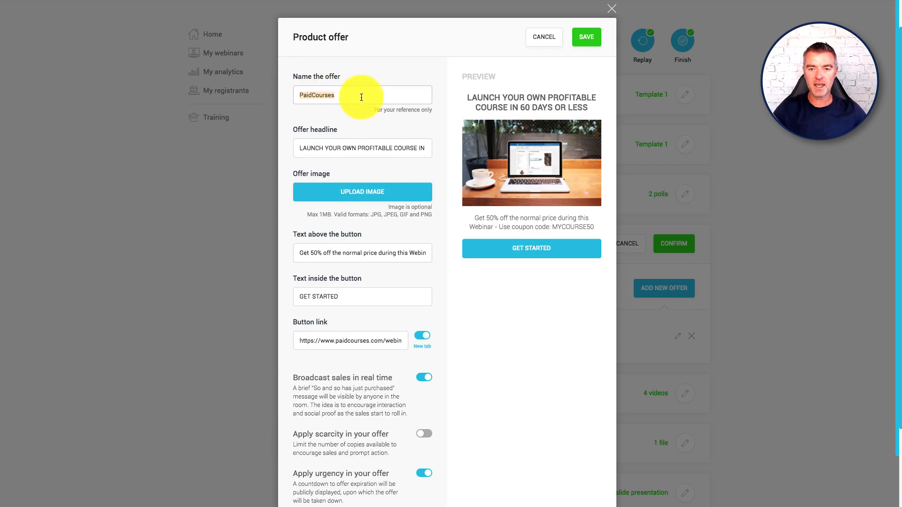
scroll(381, 288, down, 2)
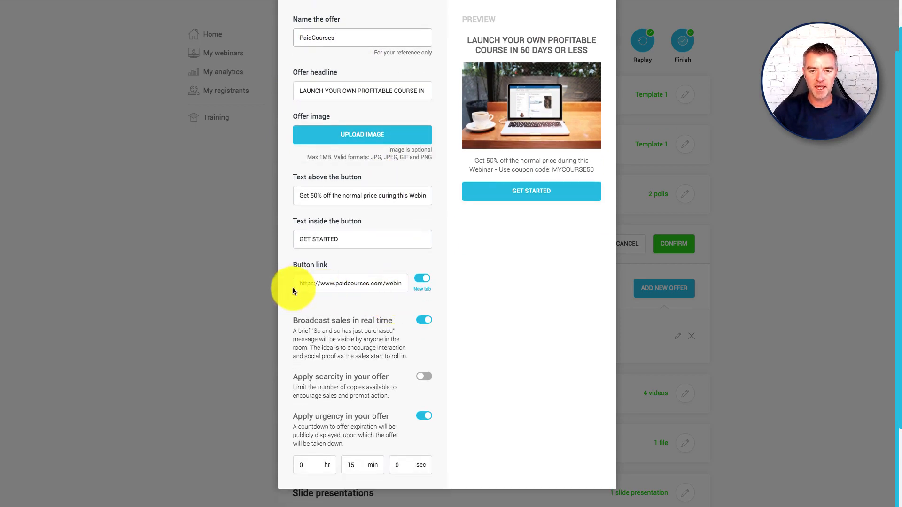
drag(296, 284, 403, 285)
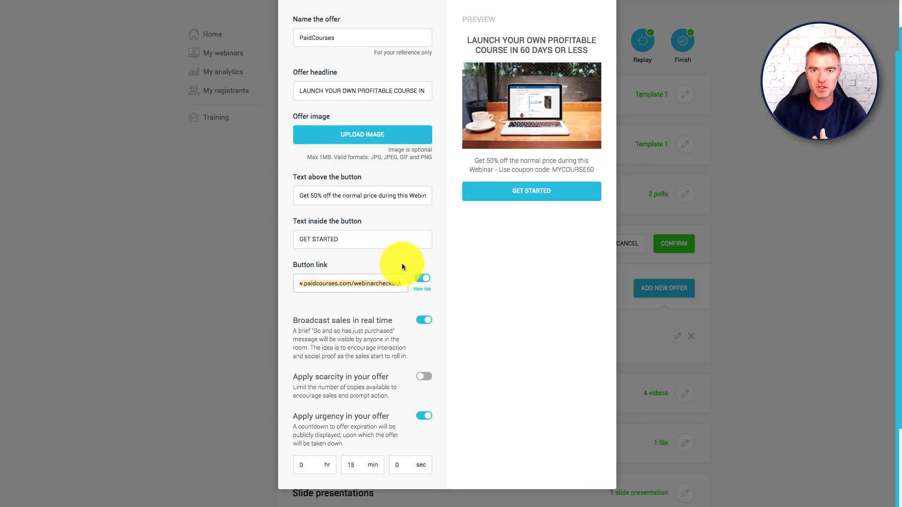
scroll(414, 319, down, 2)
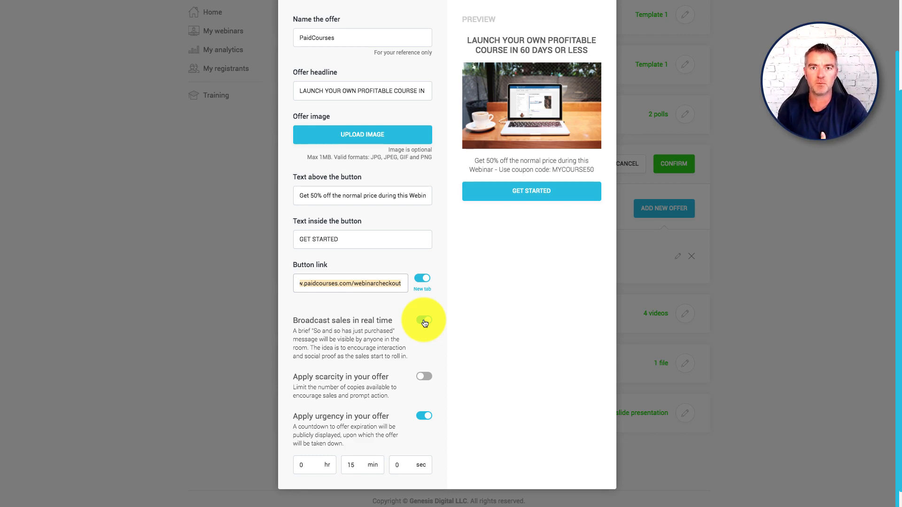
Turn on scarcity for the PaidCourses offer to view its unit limit, switch it back off, then save and confirm the offer
click(425, 378)
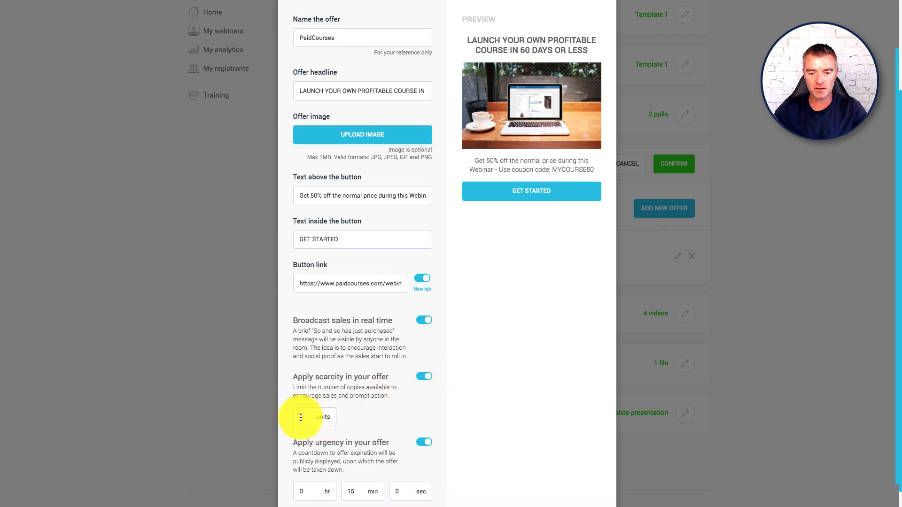
click(417, 378)
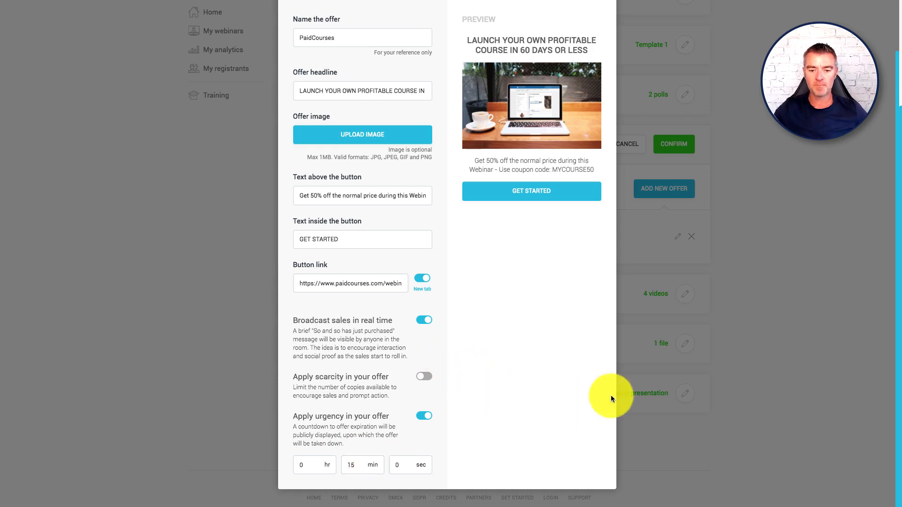
scroll(395, 347, up, 2)
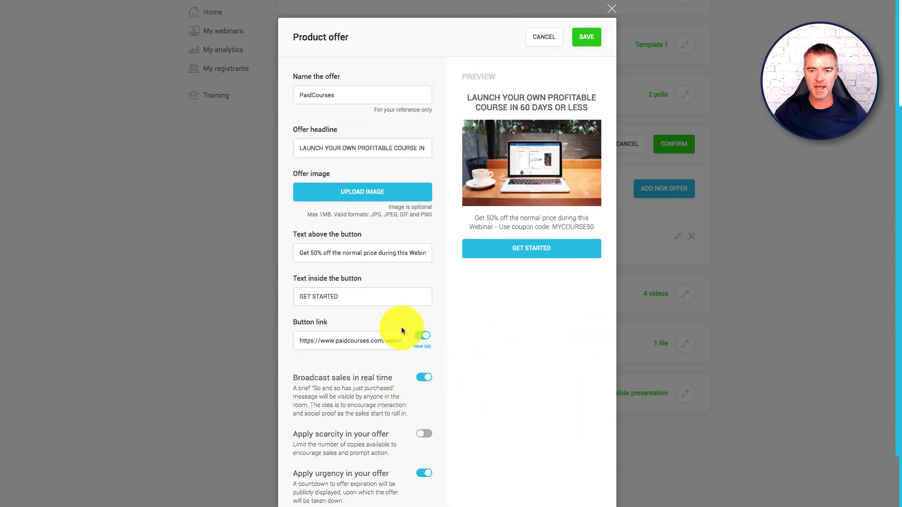
click(586, 37)
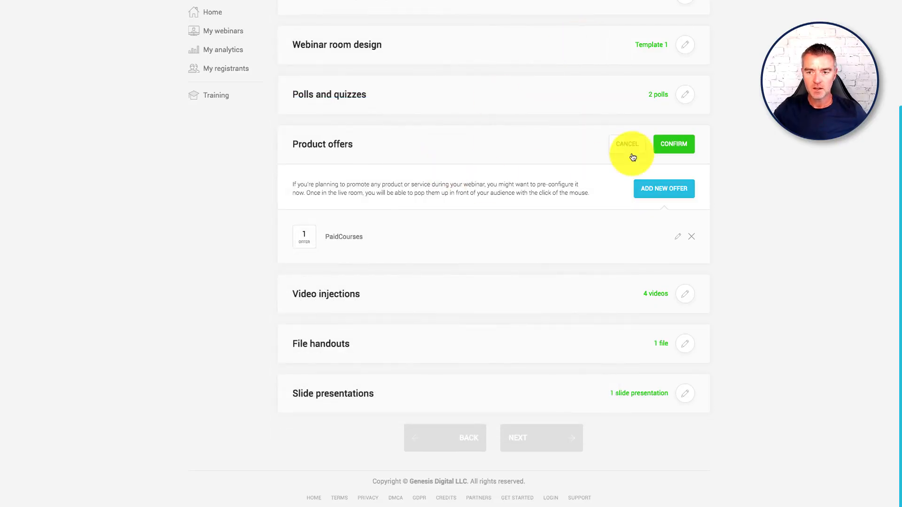
click(674, 143)
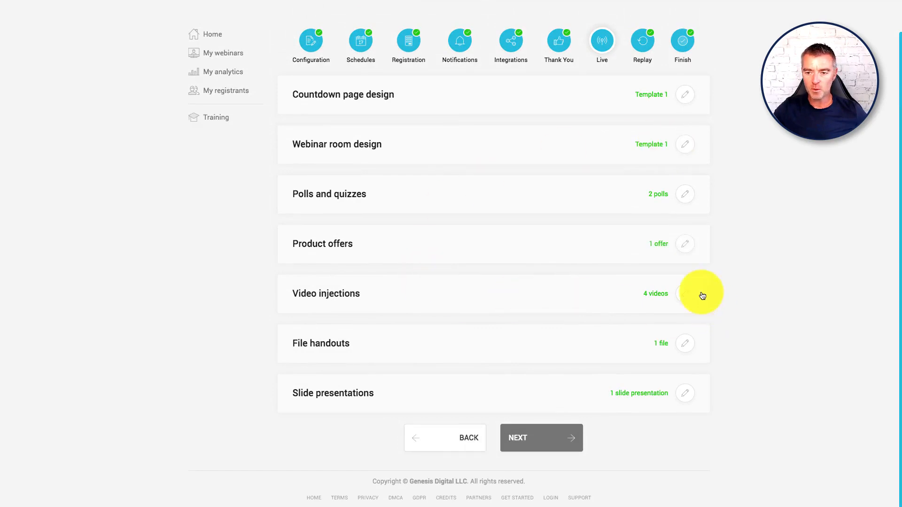
Review the video injections and the fields for adding a new video, cancel the new entry and confirm the section
click(685, 293)
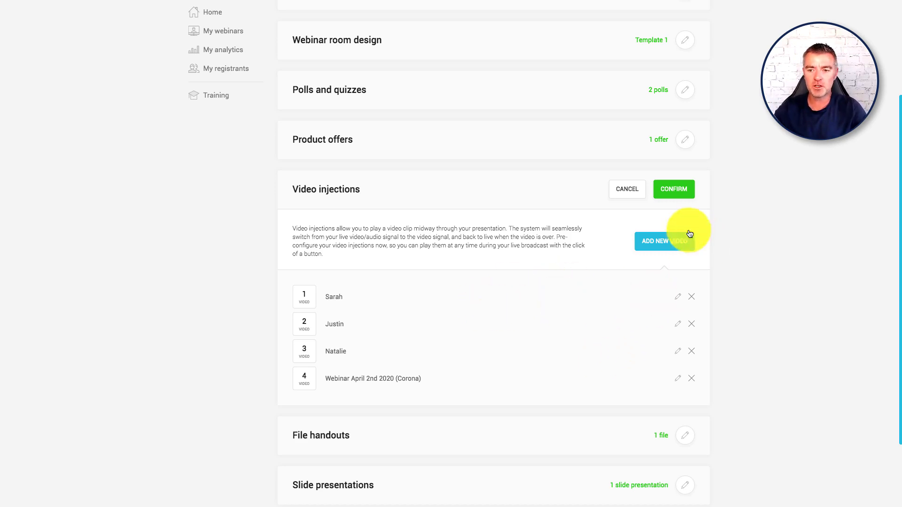
click(656, 242)
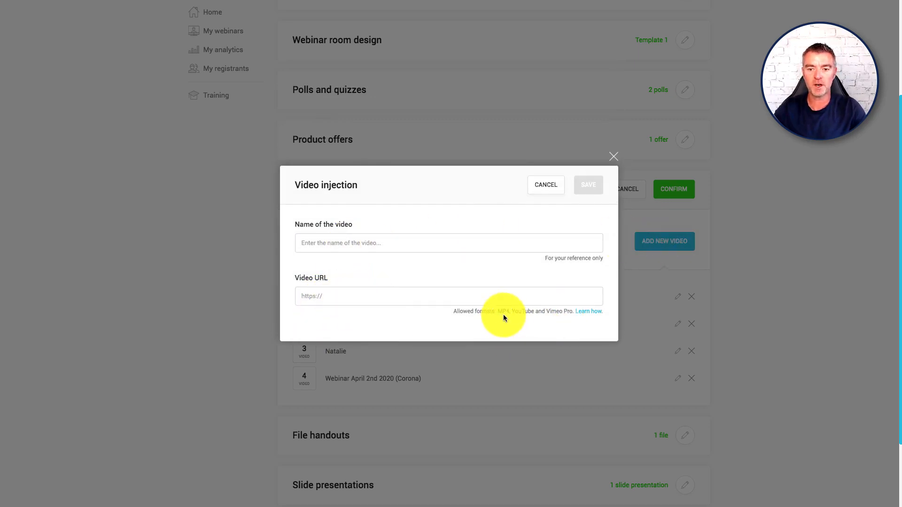
click(540, 186)
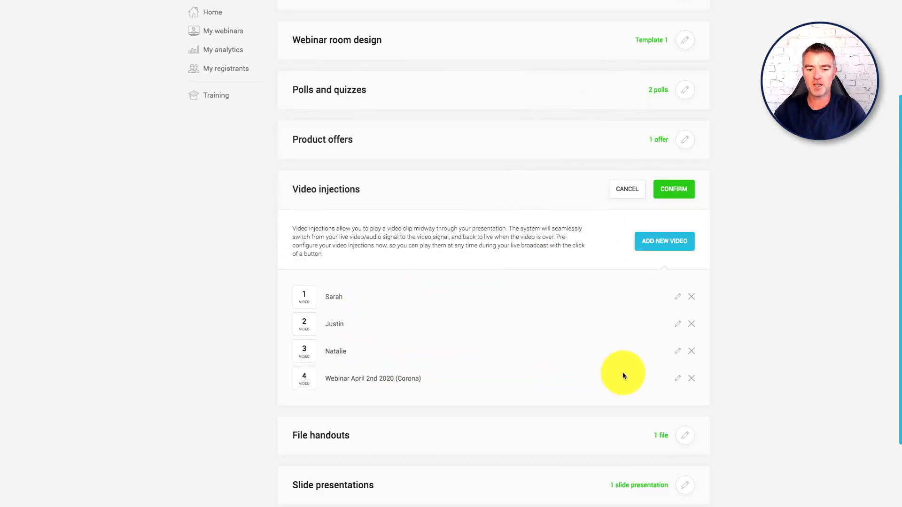
click(677, 188)
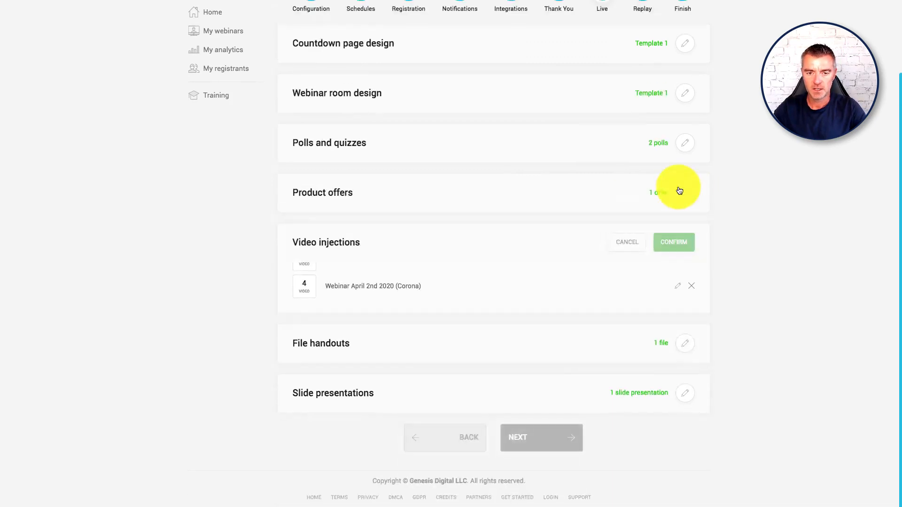
Review the file handouts section with the Course Planner file and close it without changes
click(687, 346)
scroll(518, 397, down, 2)
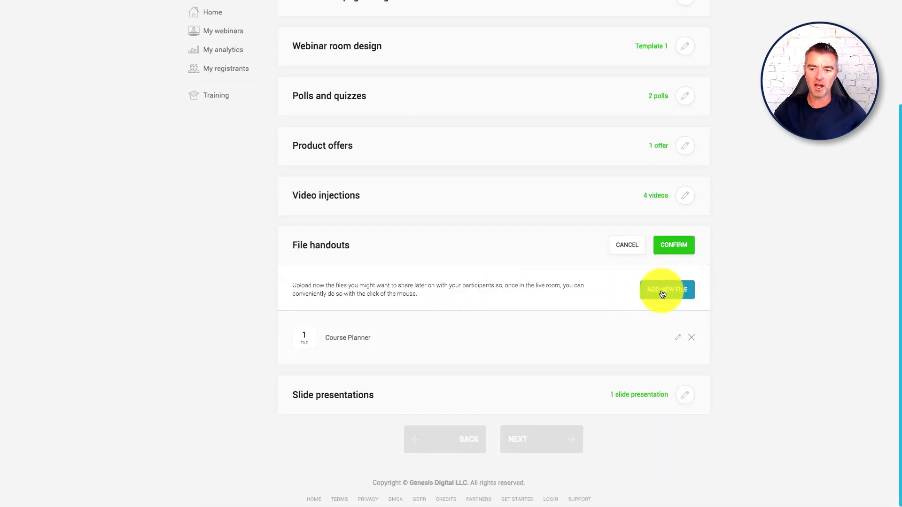
click(628, 245)
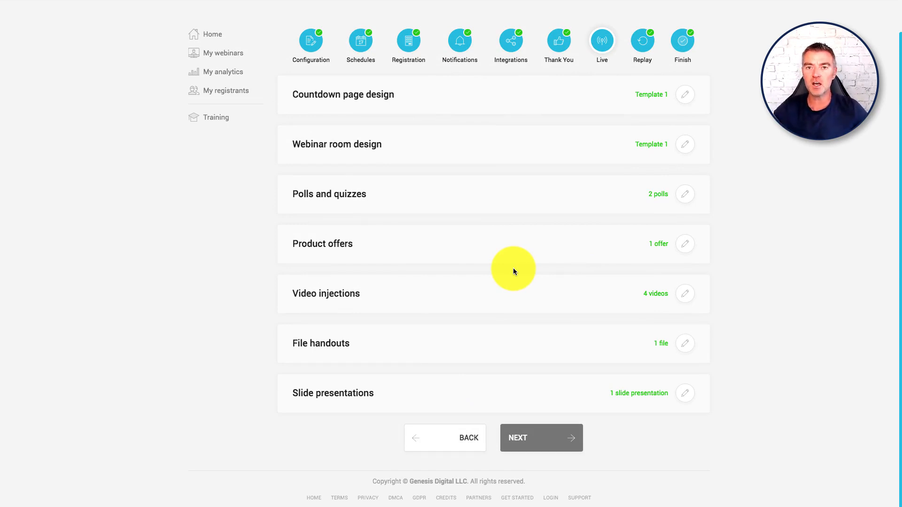
Review the slide presentations and the upload form for a new one, cancel the upload and confirm the section
click(686, 395)
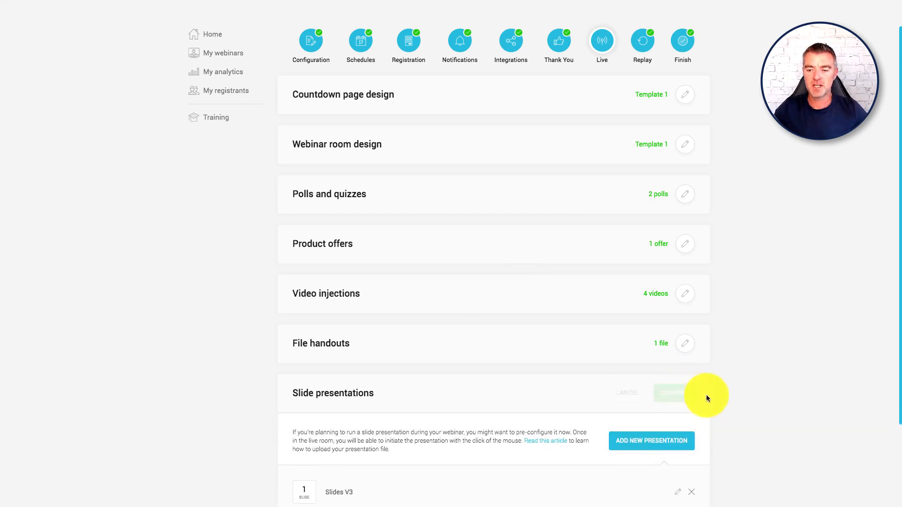
scroll(556, 337, down, 3)
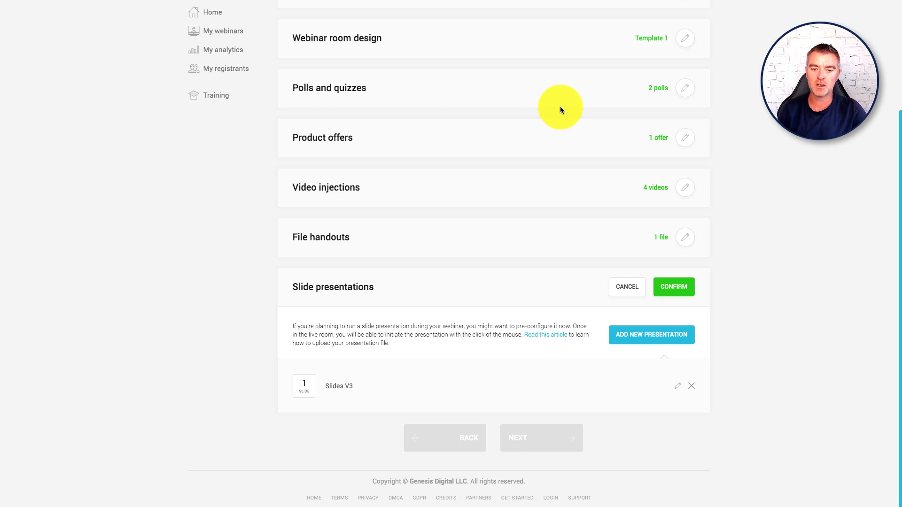
click(663, 334)
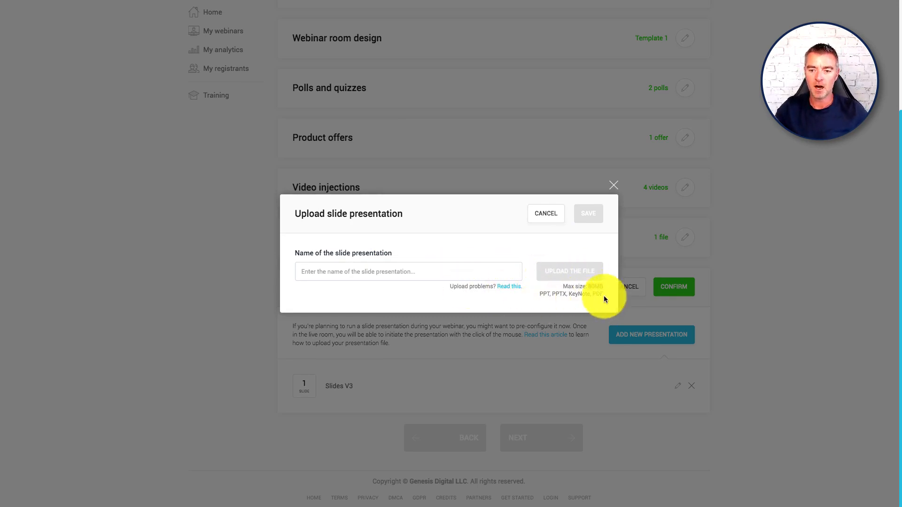
click(549, 217)
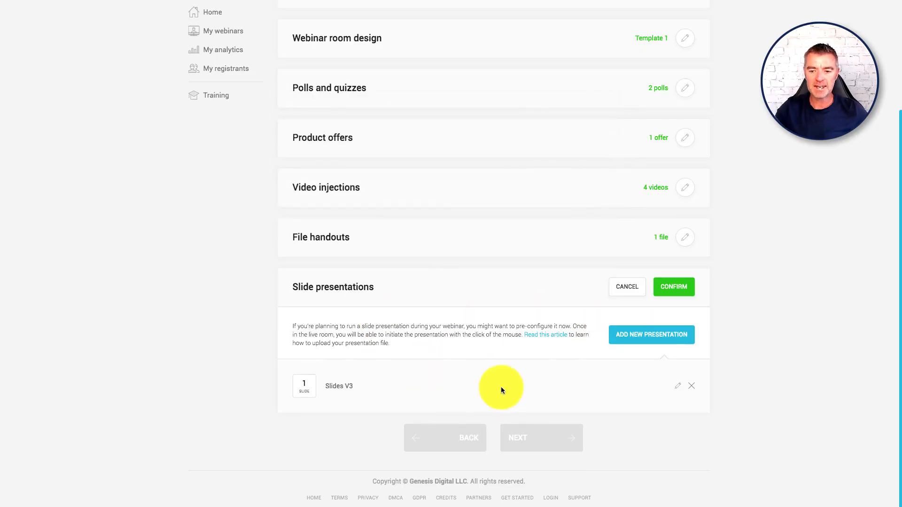
click(674, 289)
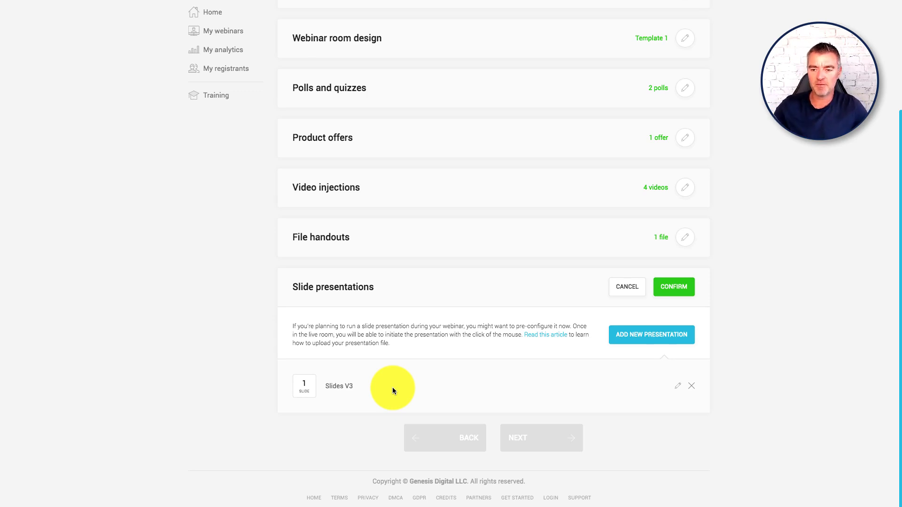
click(680, 290)
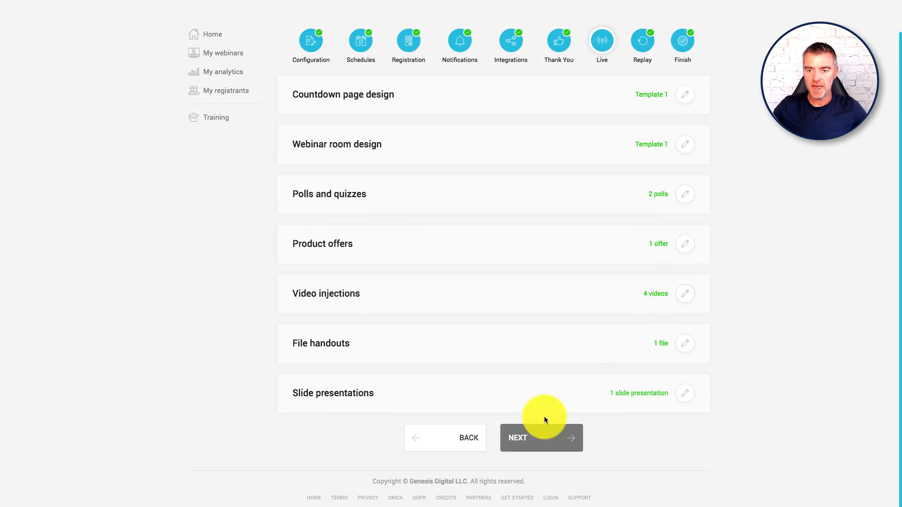
Continue to the Replay stage and confirm the webinar replay recording with the option to record the webinar session
click(546, 439)
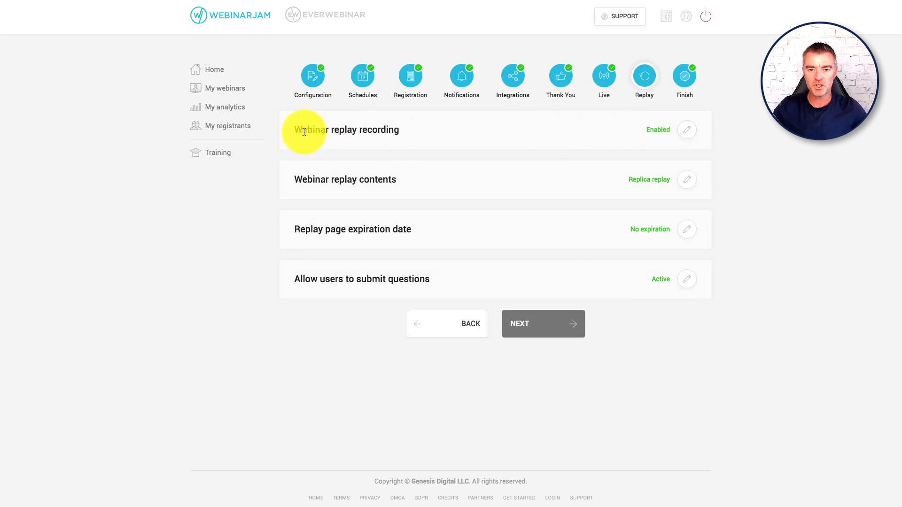
drag(302, 130, 389, 131)
click(691, 131)
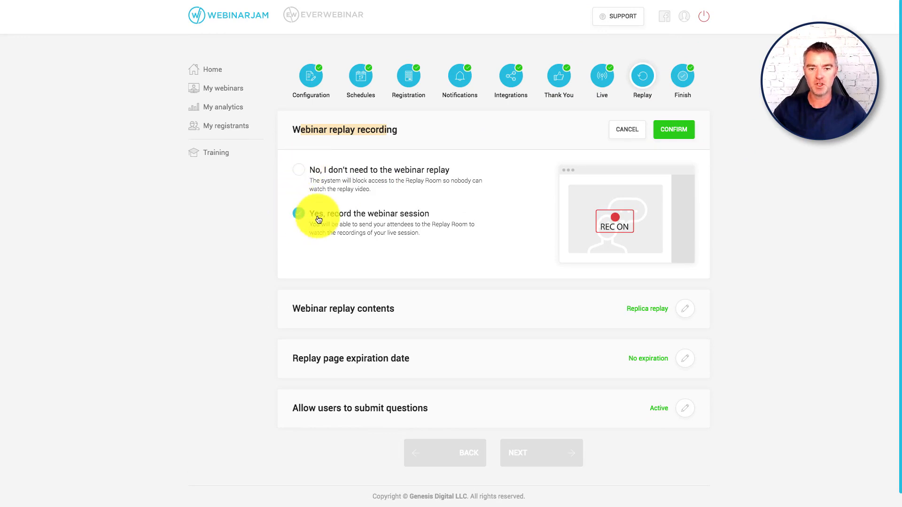
click(300, 214)
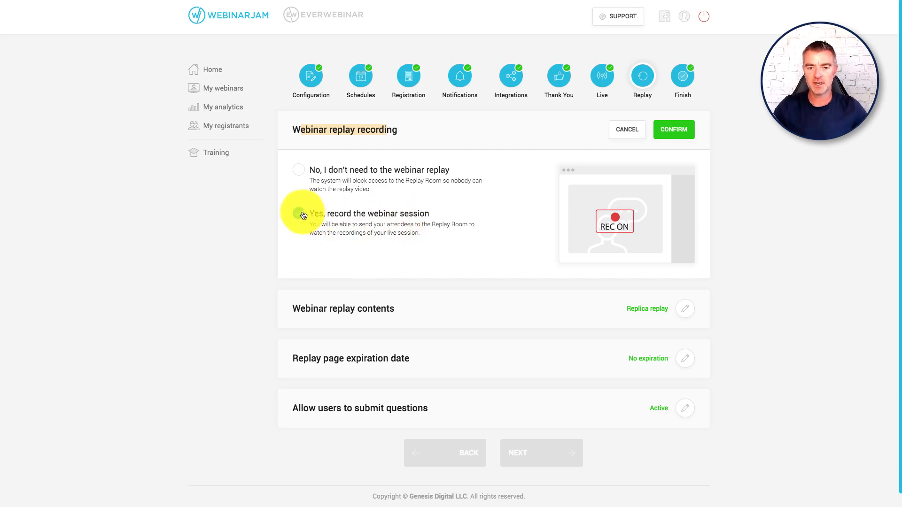
click(679, 129)
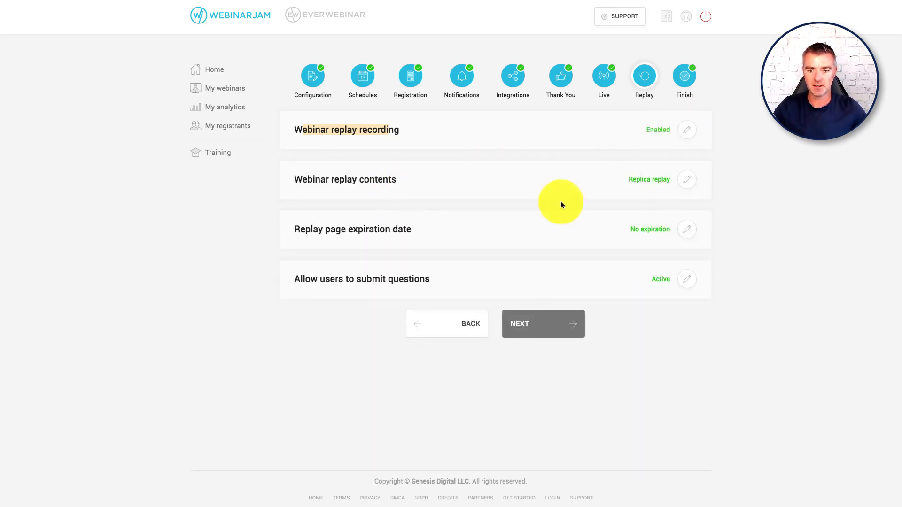
Review and confirm Replica replay as the webinar replay contents and No expiration for the replay page
click(685, 183)
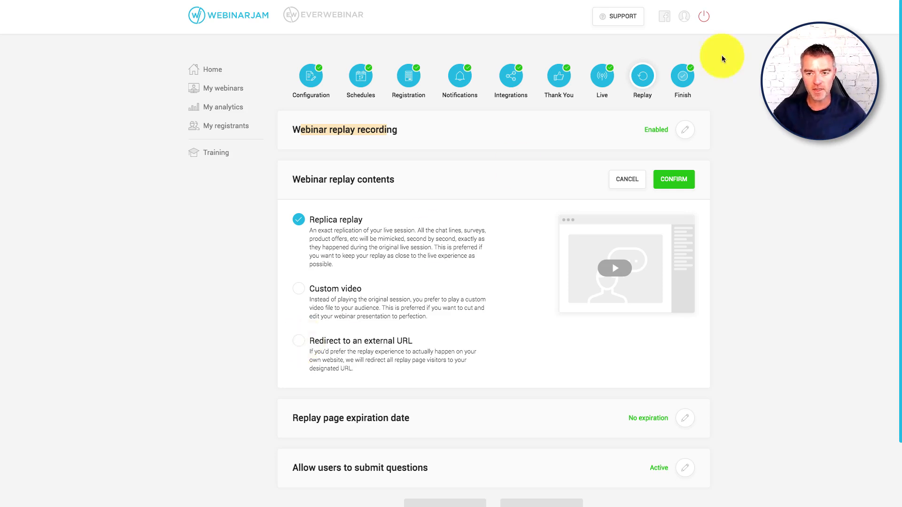
click(680, 182)
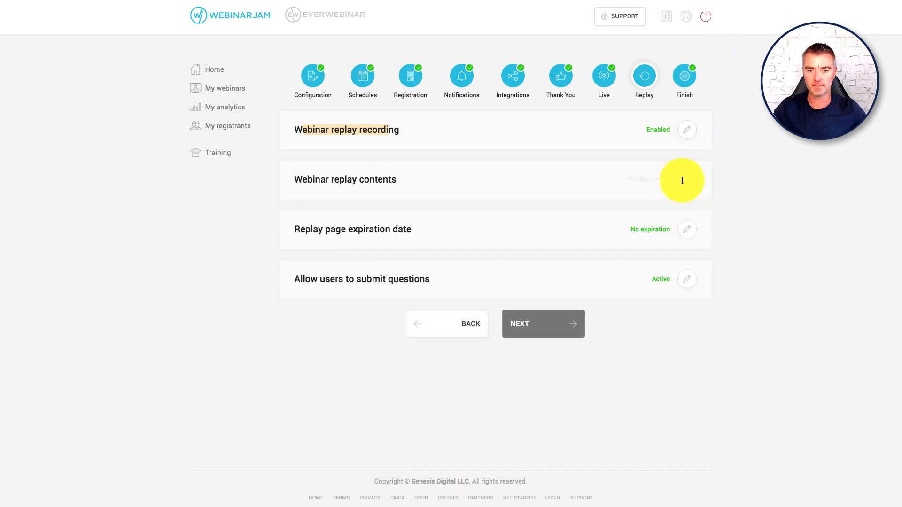
click(689, 232)
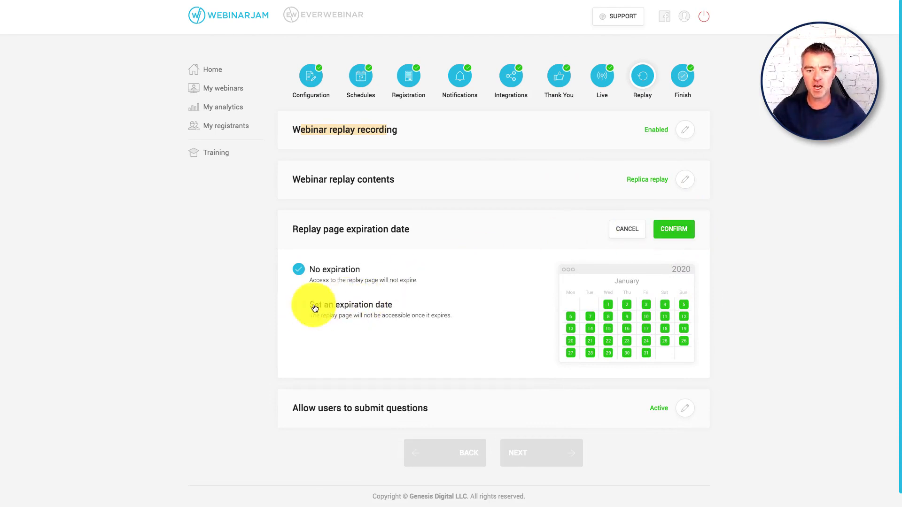
click(676, 232)
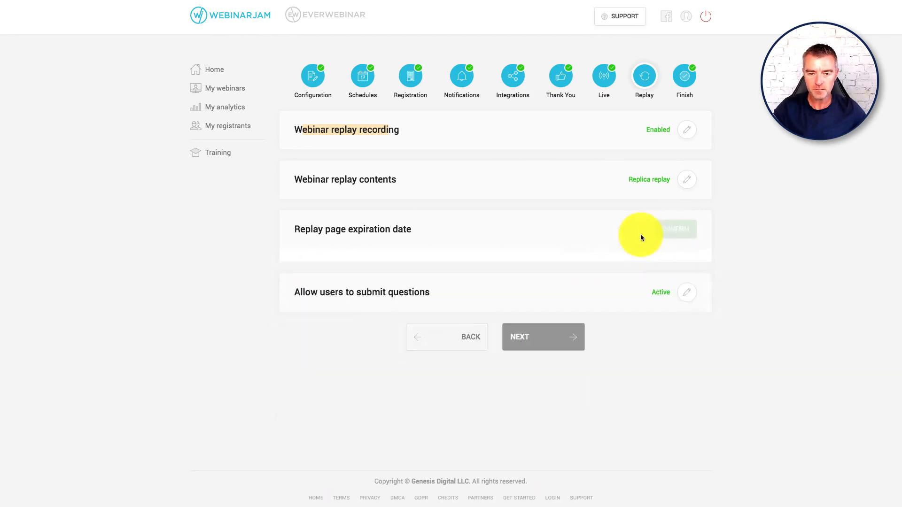
Review and confirm the activated question box for replay visitors with its forwarding email address, and continue to the Finish stage
click(696, 278)
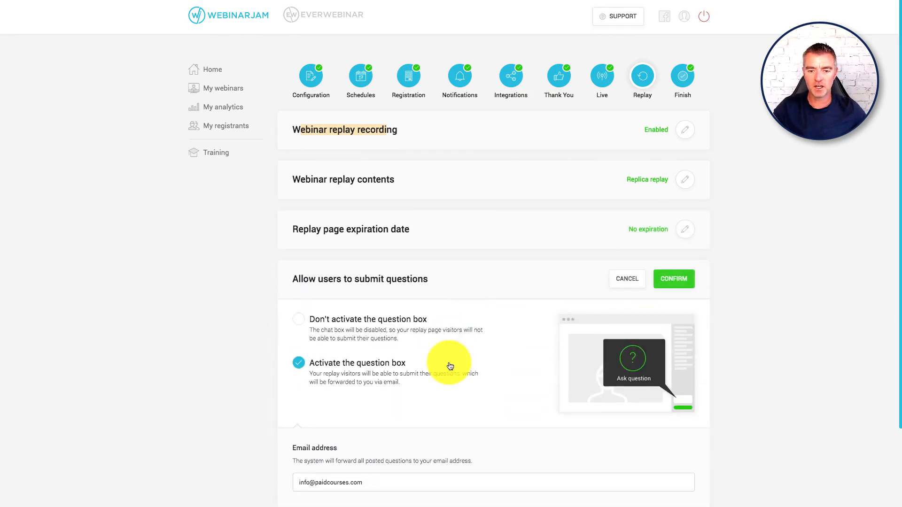
scroll(465, 376, down, 2)
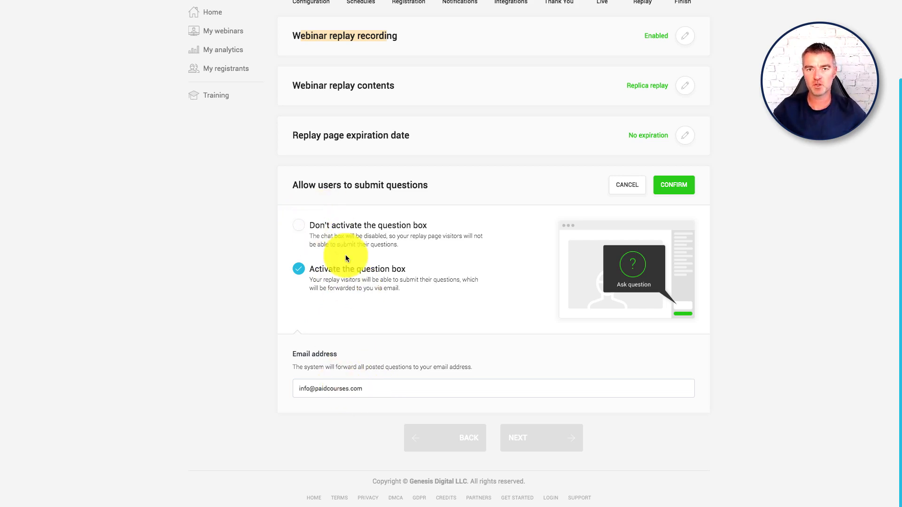
click(677, 185)
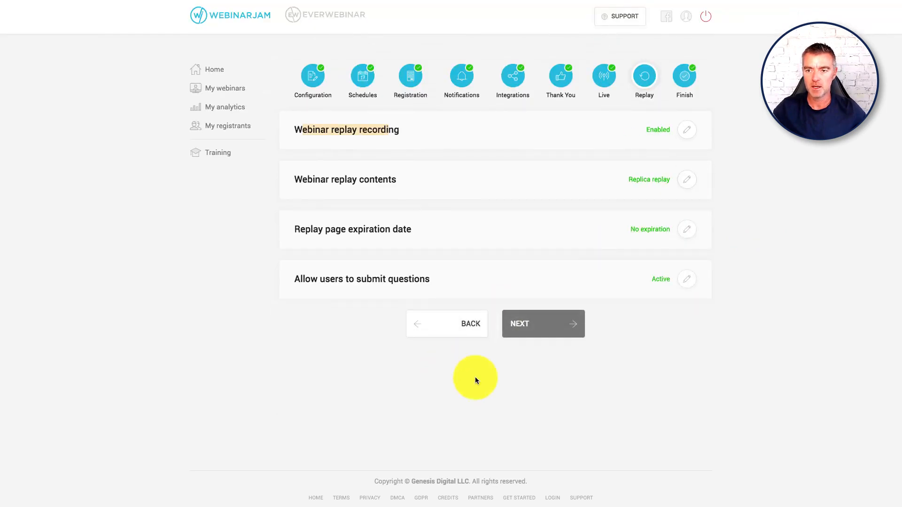
click(545, 330)
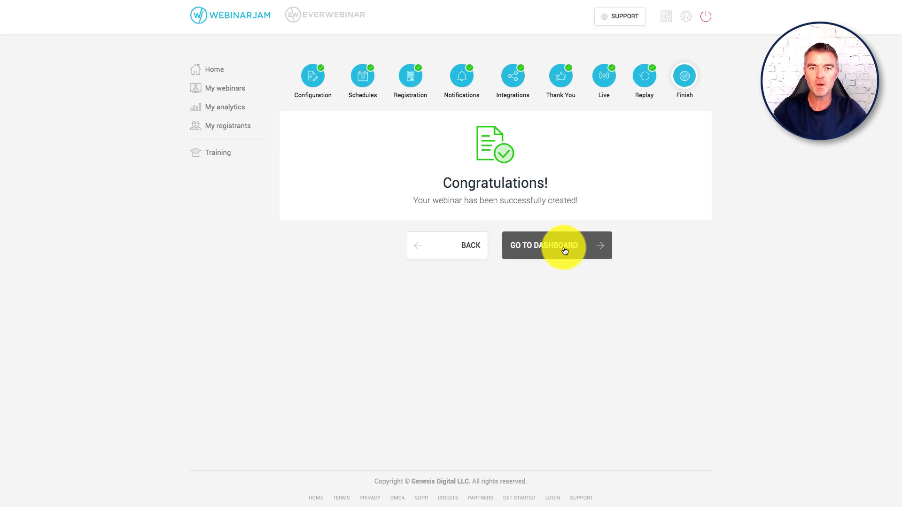
Switch to the Webinar Course Selling Funnel web page and examine its features, campaign description and list of included Kartra components
click(415, 0)
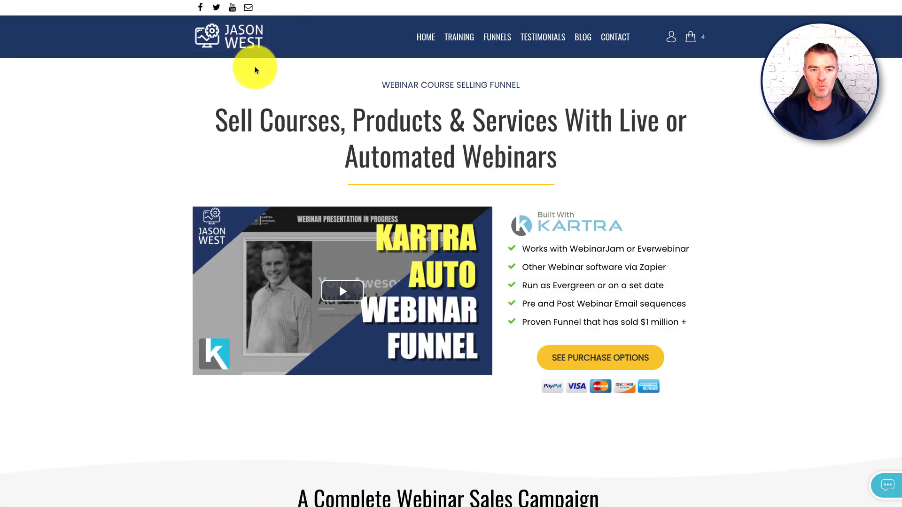
scroll(686, 277, down, 3)
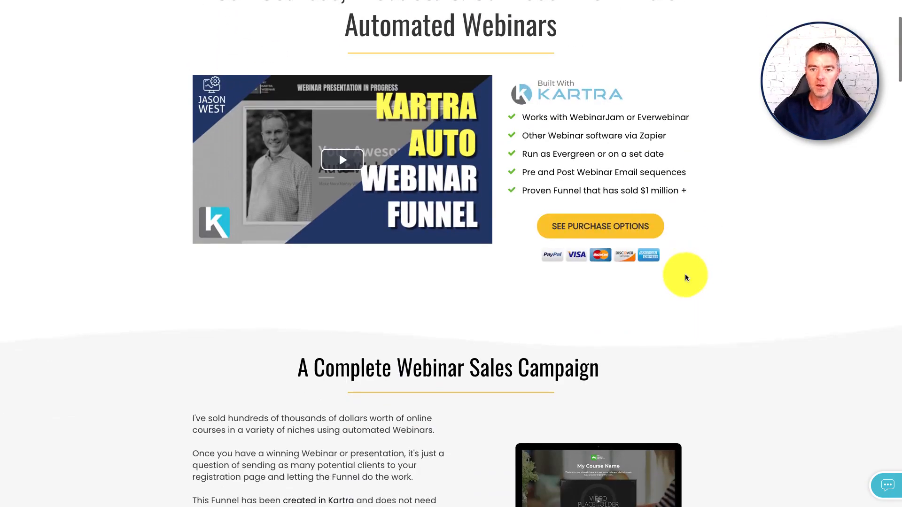
scroll(579, 295, down, 12)
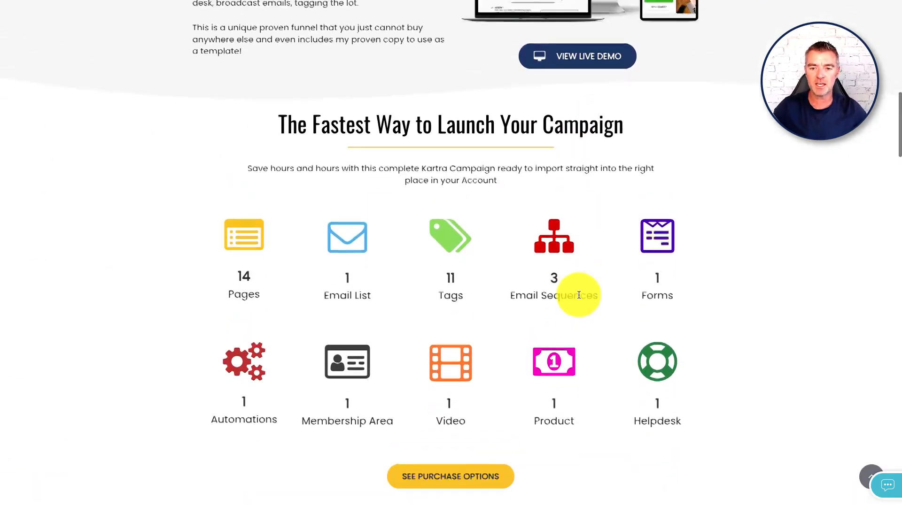
scroll(579, 295, up, 4)
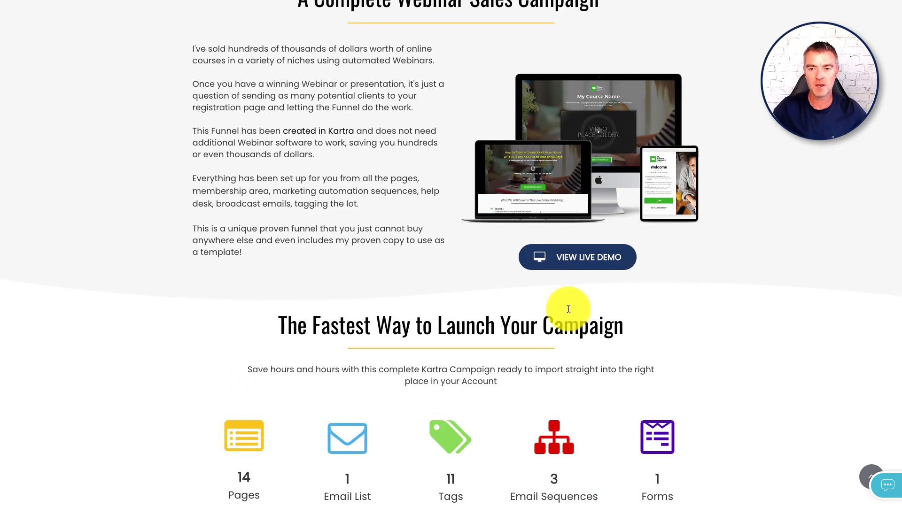
scroll(569, 309, down, 2)
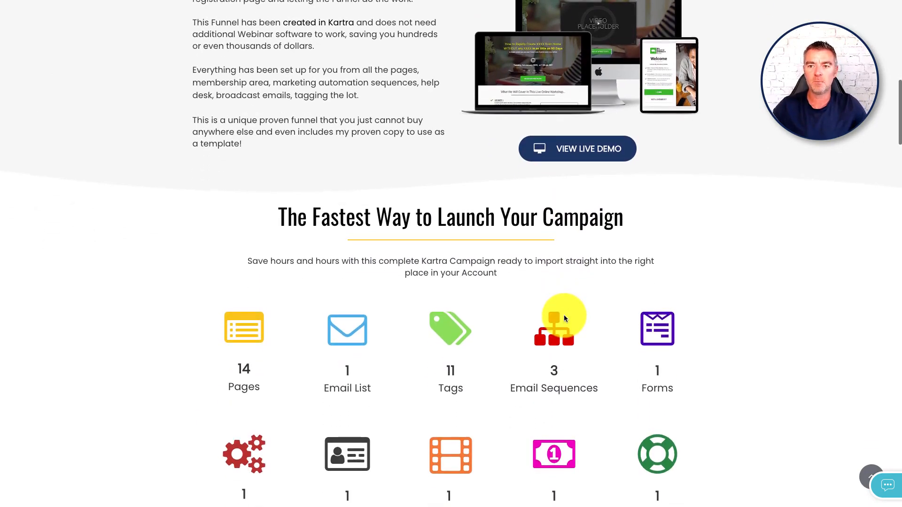
scroll(563, 314, up, 1)
scroll(573, 319, down, 3)
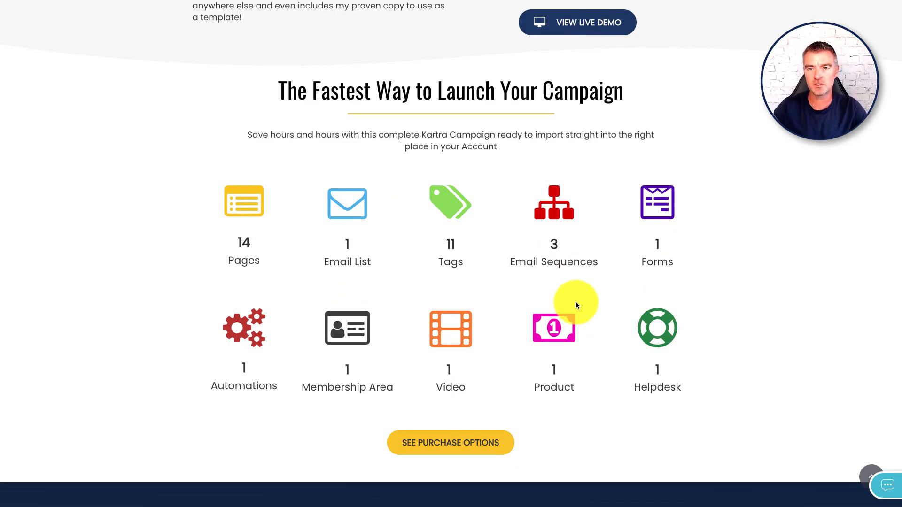
scroll(581, 324, down, 2)
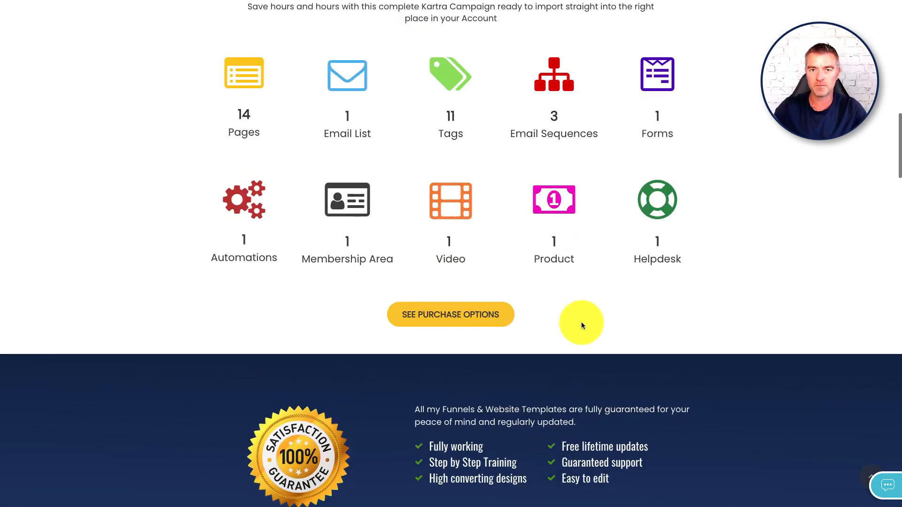
Open the website's Training page from the funnel sales page
scroll(581, 324, up, 15)
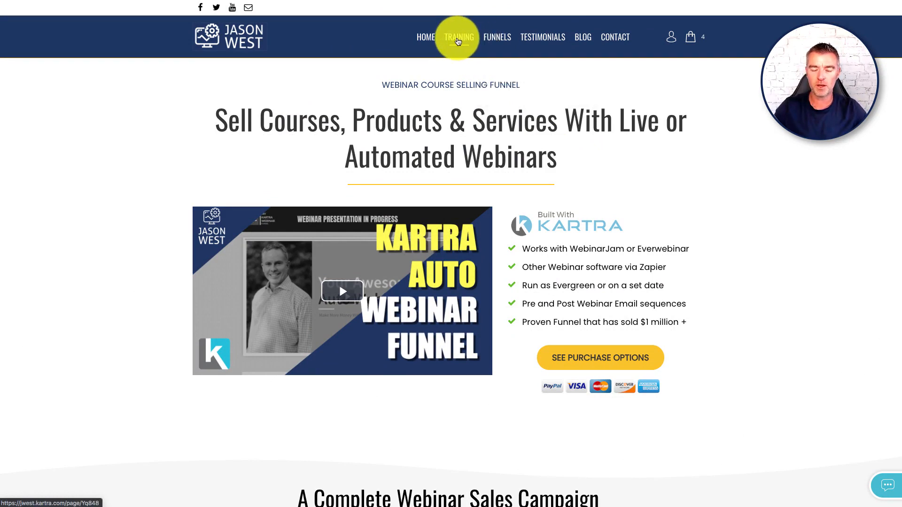
click(456, 41)
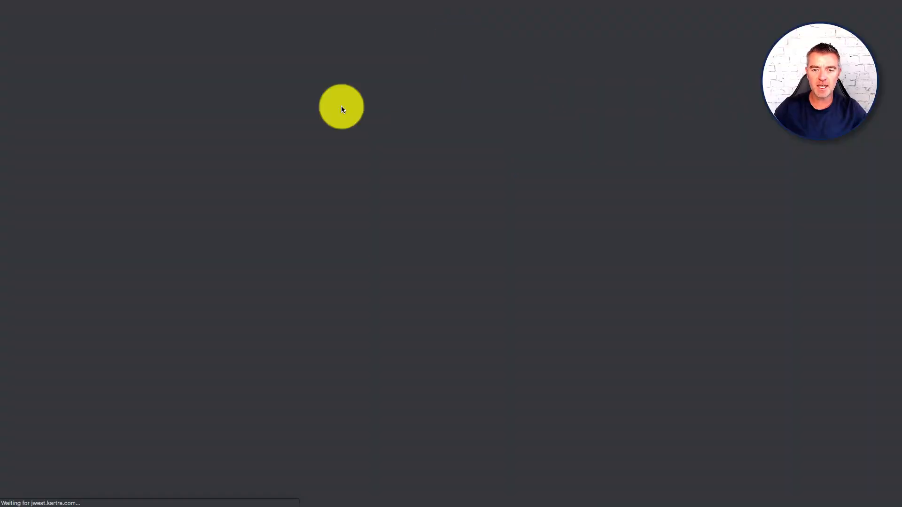